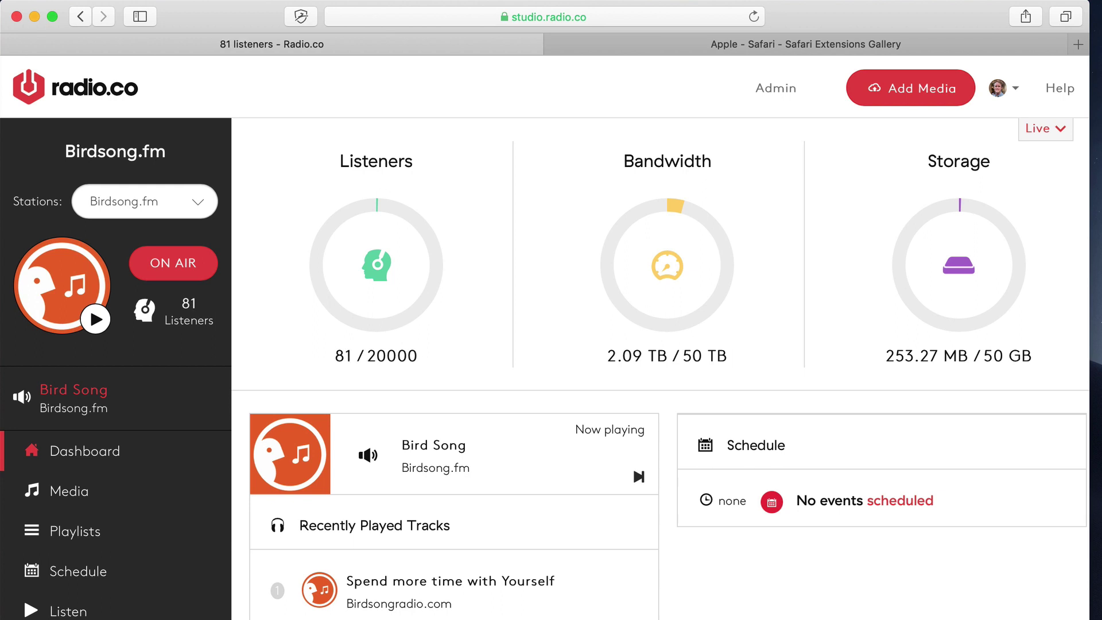
Open the Station Overview statistics and change the date range from Last Hour to This Month.
{"action": "scroll", "coordinate": [115, 402], "scroll_direction": "down", "scroll_amount": 5}
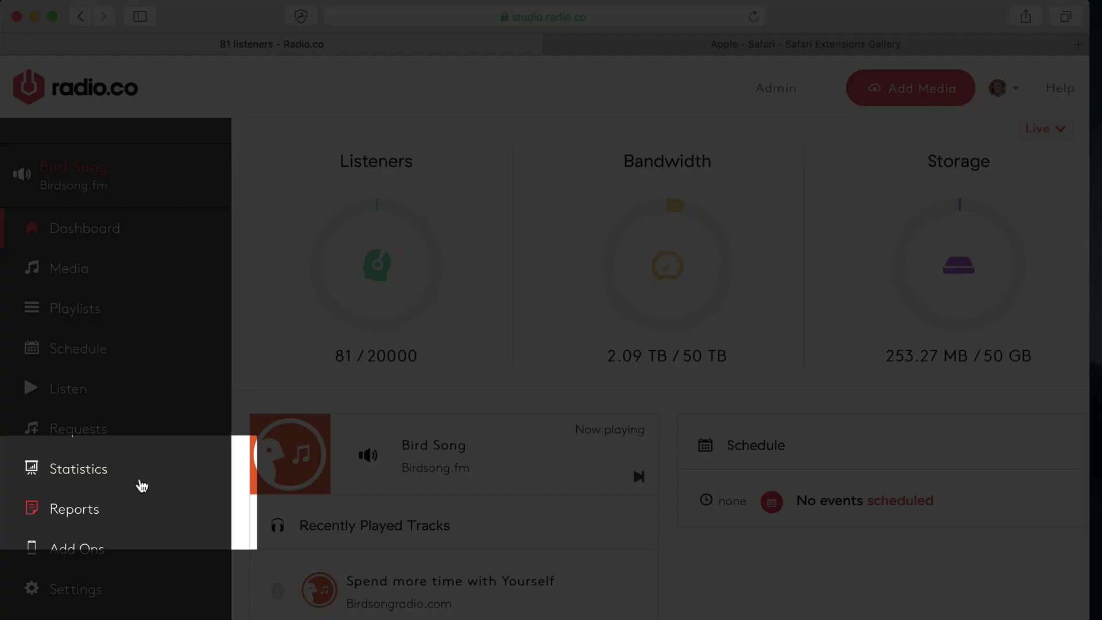
{"action": "left_click", "coordinate": [136, 478]}
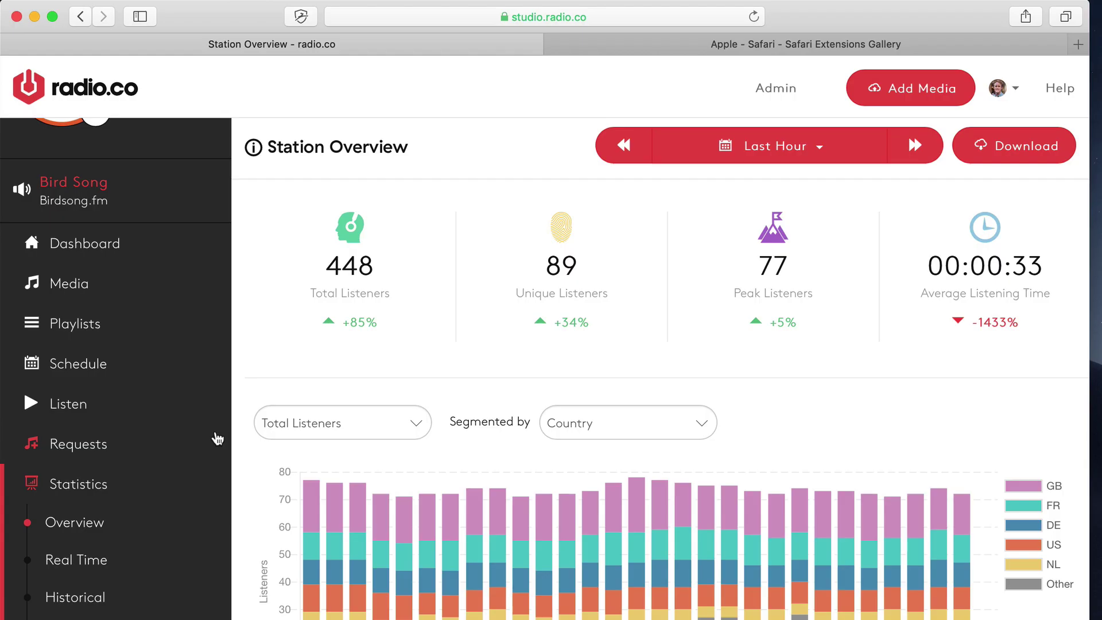
{"action": "mouse_move", "coordinate": [580, 321]}
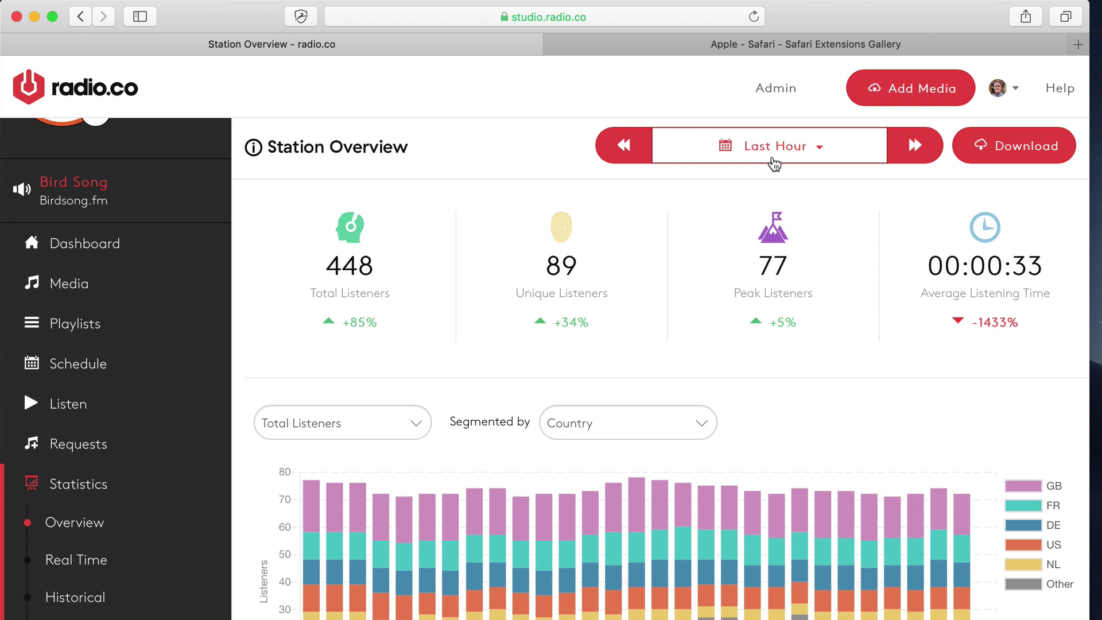
{"action": "left_click", "coordinate": [910, 147]}
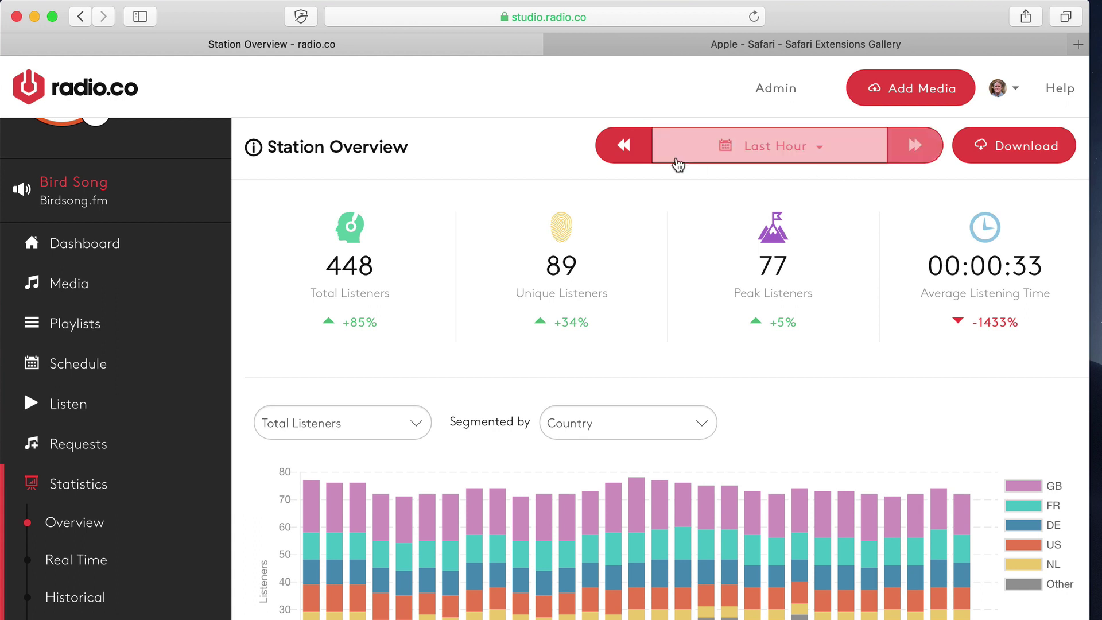
{"action": "left_click", "coordinate": [758, 151]}
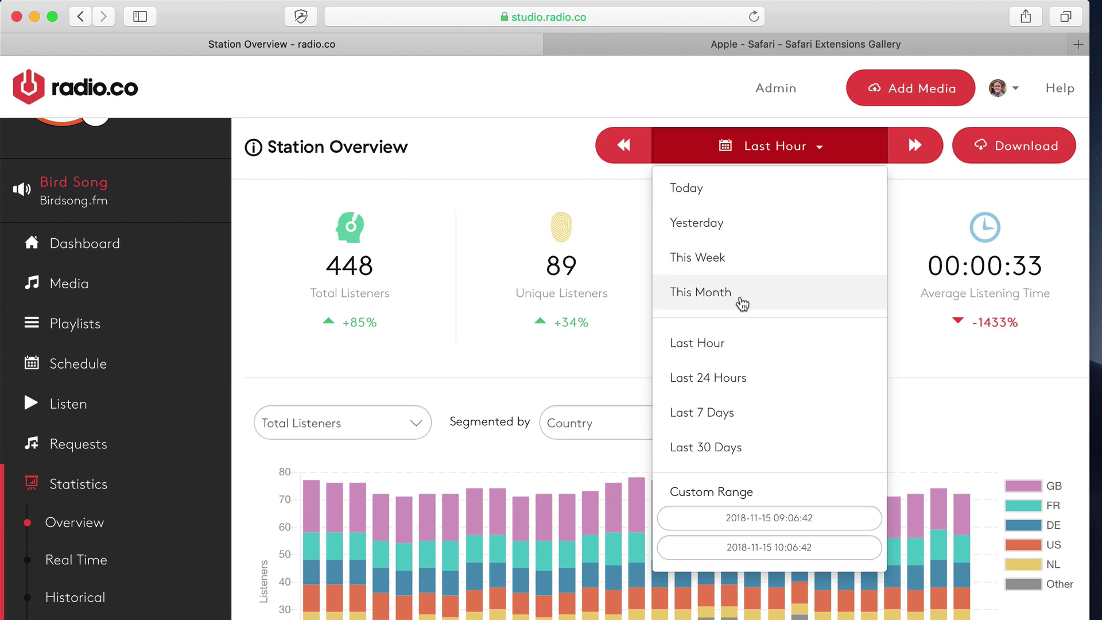
{"action": "left_click", "coordinate": [762, 301]}
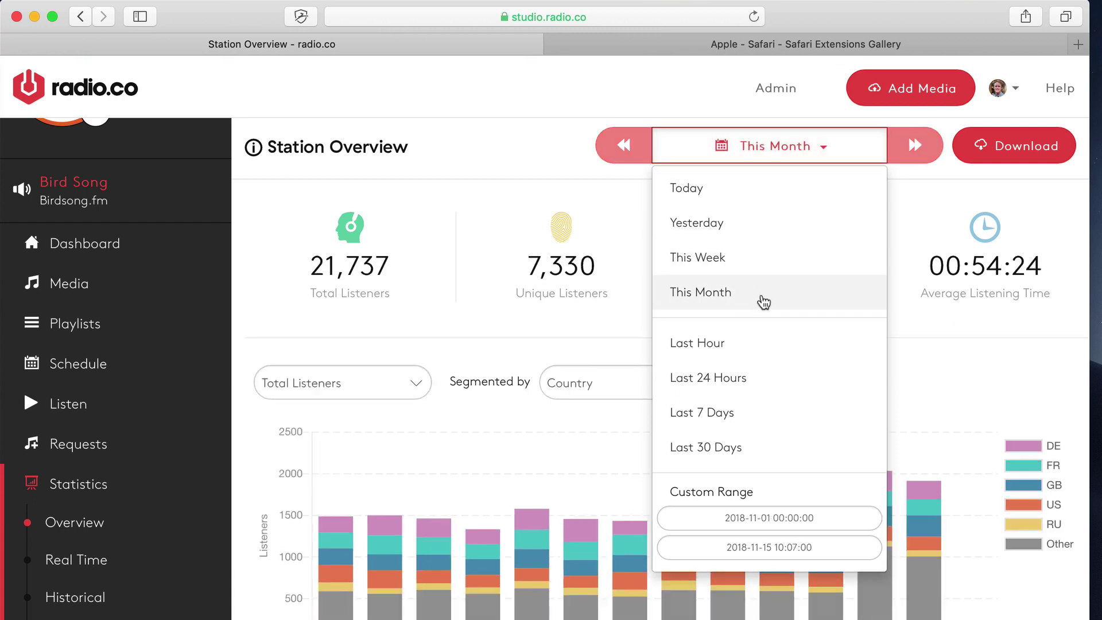
Close the date-range list and read the This Month stat tooltips, such as 99 peak listeners, up 6%.
{"action": "left_click", "coordinate": [531, 146]}
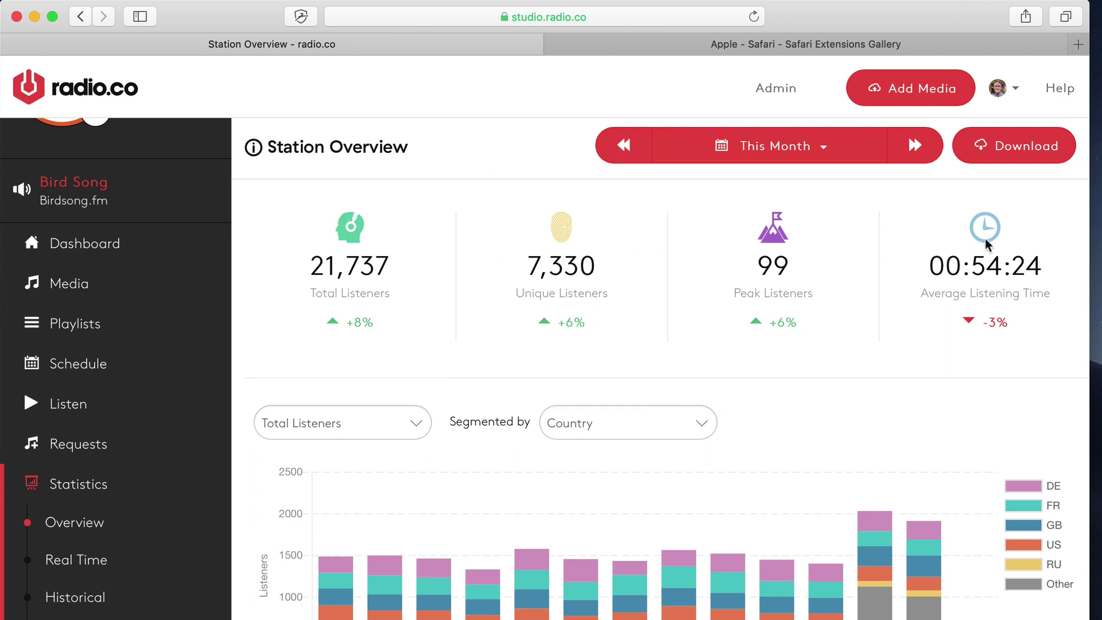
{"action": "mouse_move", "coordinate": [419, 271]}
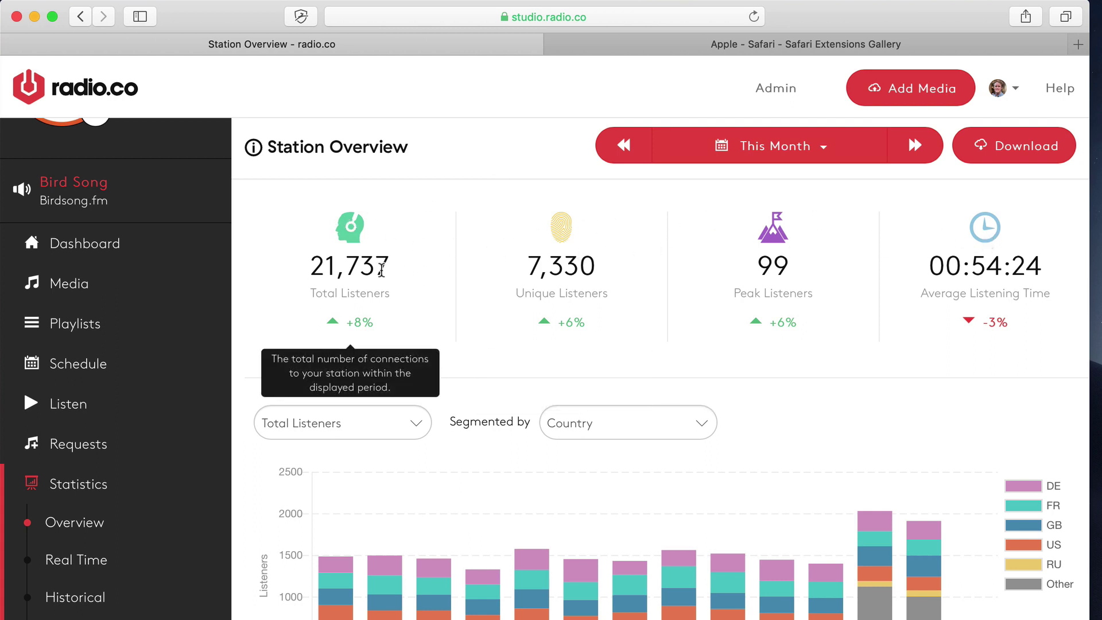
{"action": "mouse_move", "coordinate": [581, 270]}
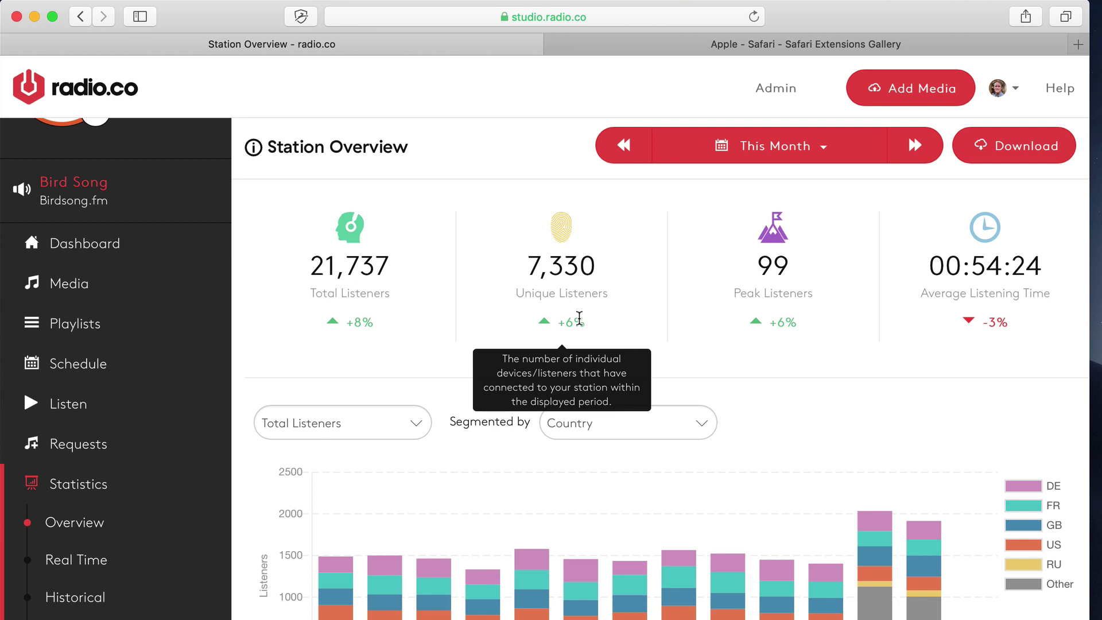
{"action": "mouse_move", "coordinate": [750, 283]}
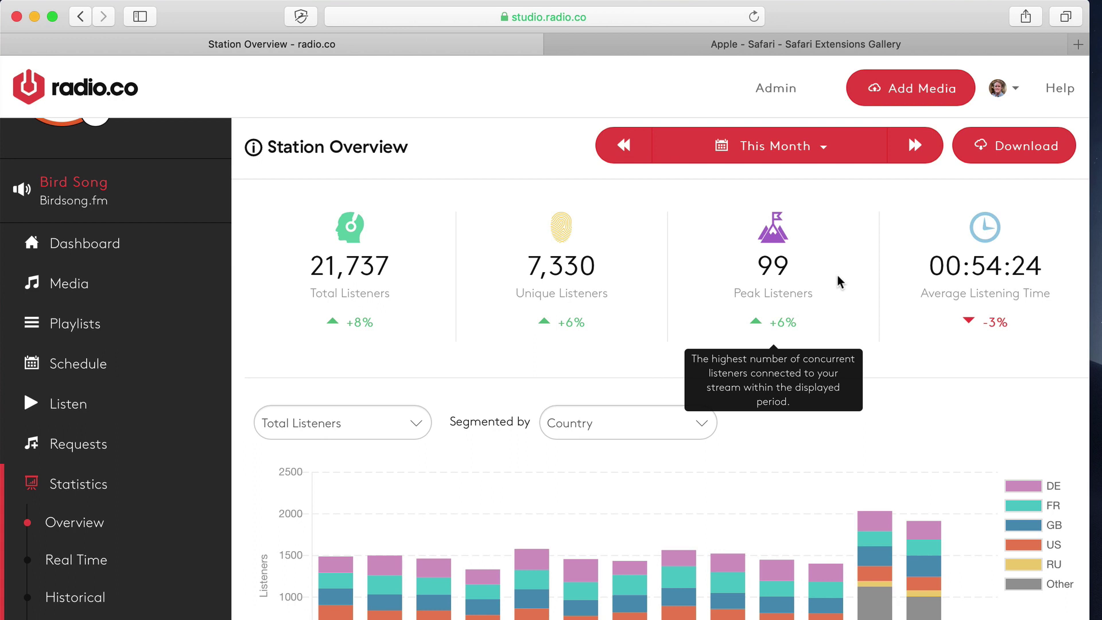
Hide the Other series from the country chart, toggling GB off and back on.
{"action": "scroll", "coordinate": [1054, 271], "scroll_direction": "down", "scroll_amount": 3}
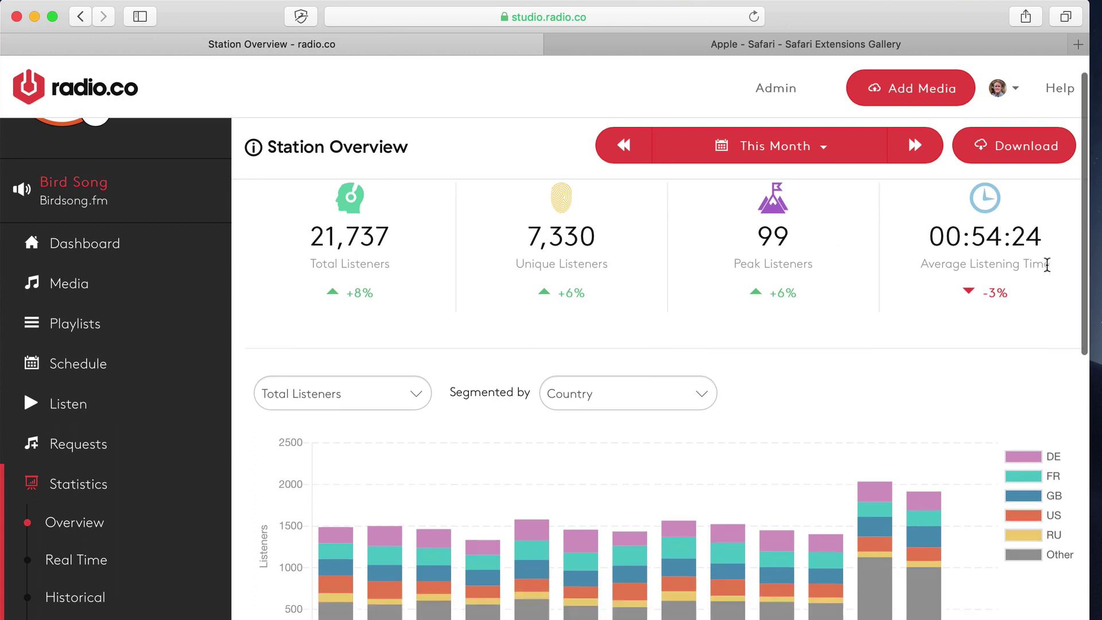
{"action": "scroll", "coordinate": [1034, 280], "scroll_direction": "up", "scroll_amount": 3}
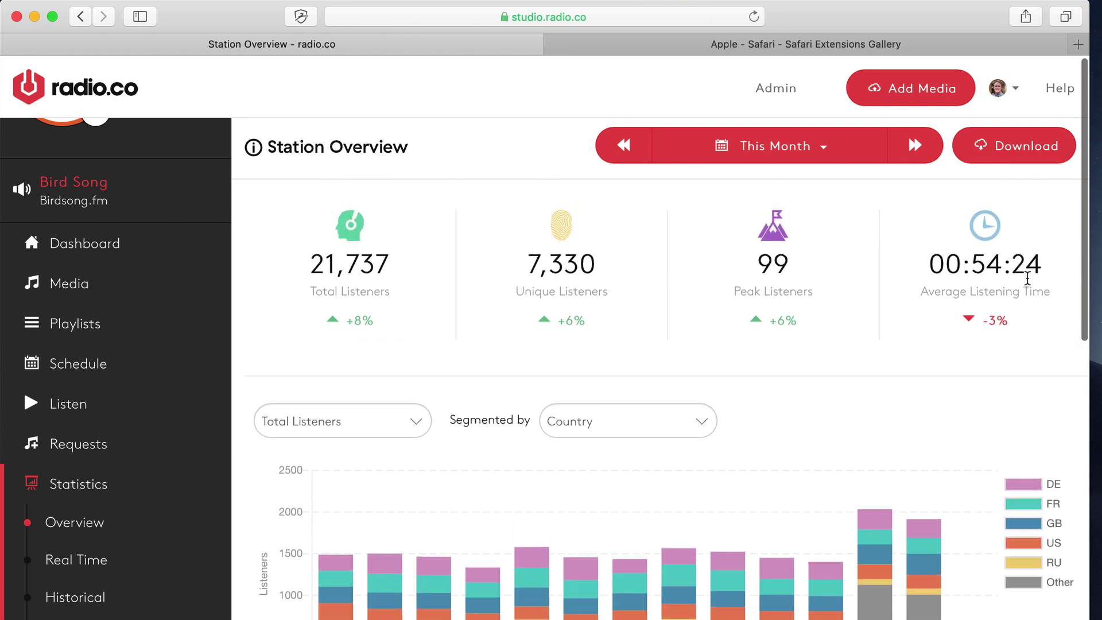
{"action": "scroll", "coordinate": [1005, 276], "scroll_direction": "down", "scroll_amount": 5}
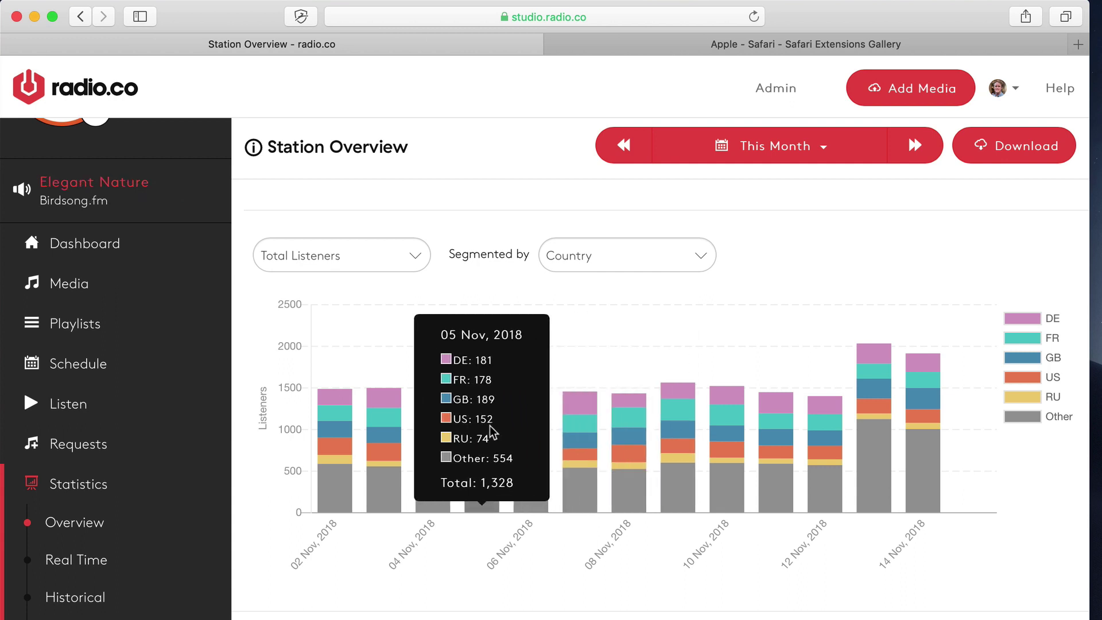
{"action": "left_click", "coordinate": [1040, 419]}
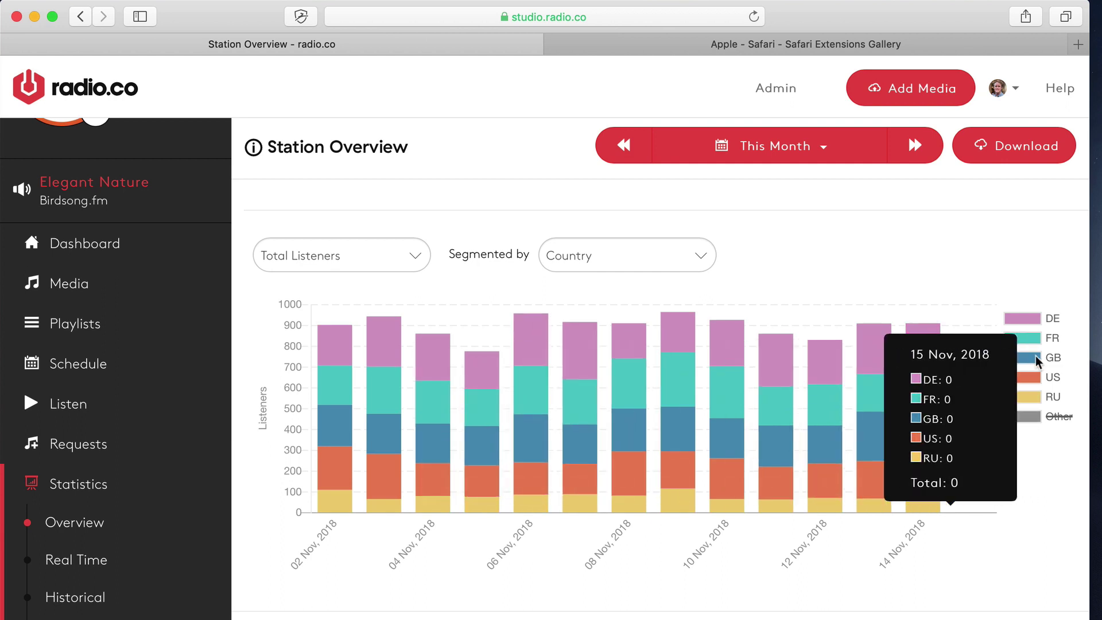
{"action": "left_click", "coordinate": [1035, 357]}
{"action": "left_click", "coordinate": [1035, 357]}
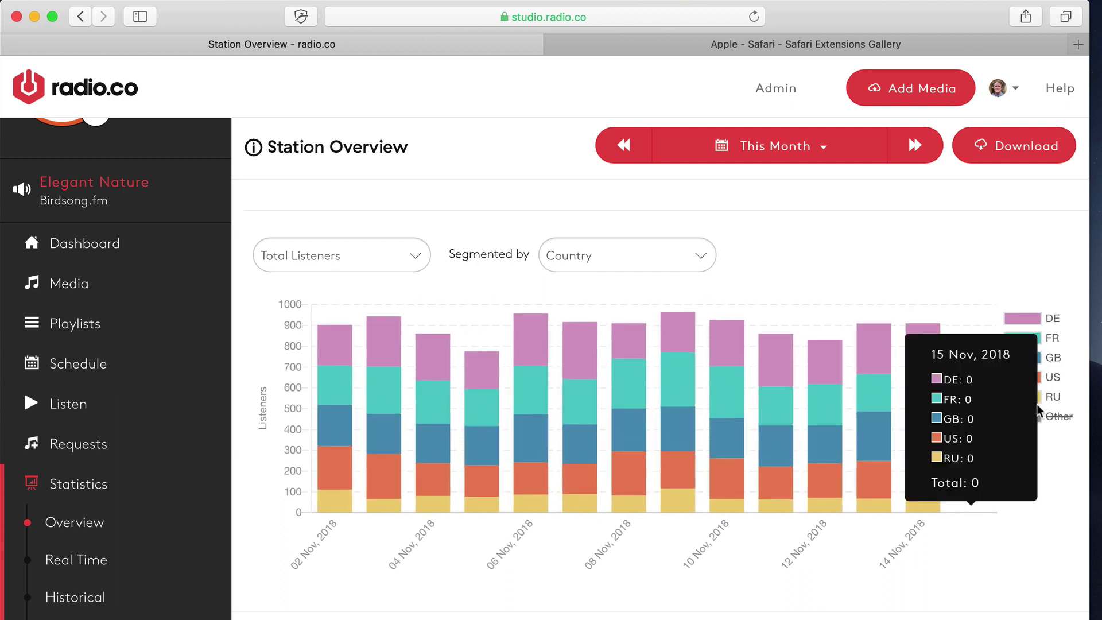
{"action": "left_click", "coordinate": [1057, 417]}
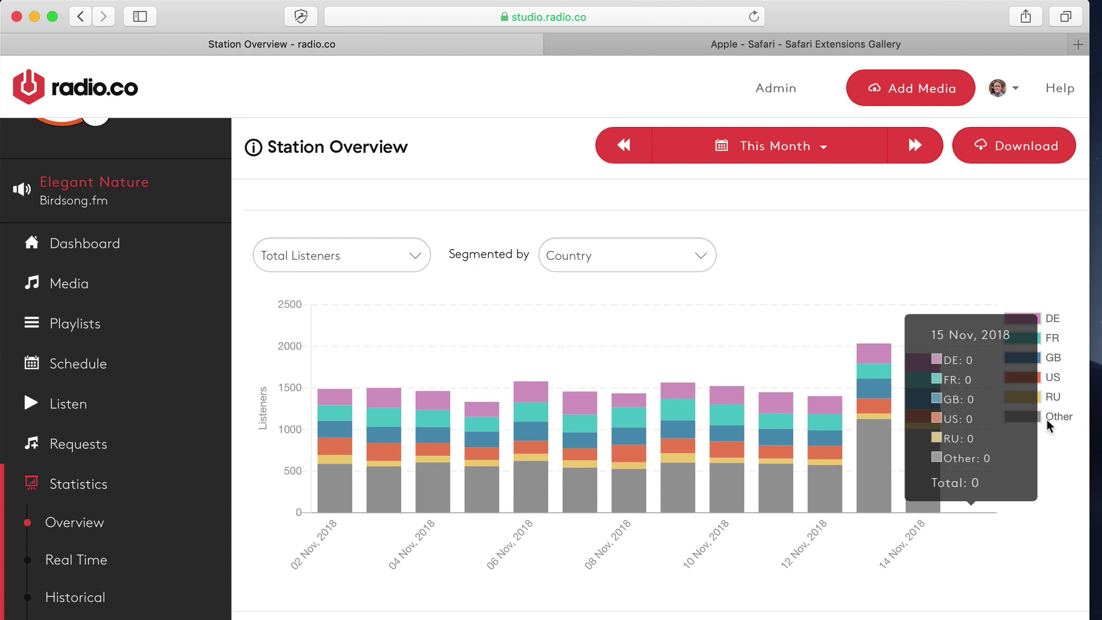
{"action": "left_click", "coordinate": [1058, 415]}
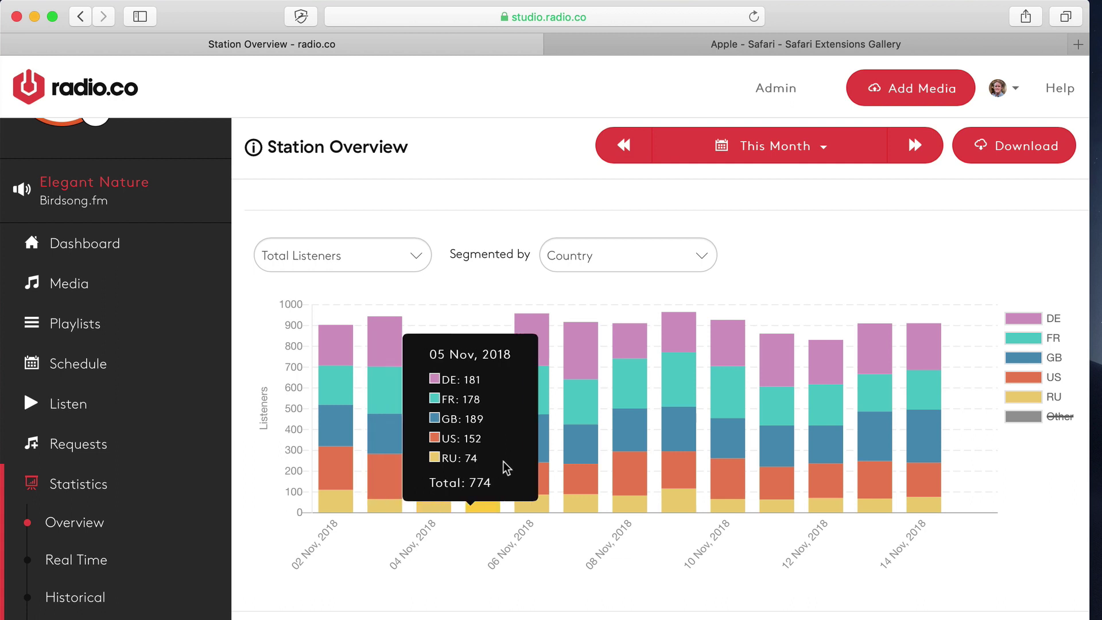
Segment the listener chart by Platform with Other hidden, then switch the segmenting to Client.
{"action": "left_click", "coordinate": [691, 260]}
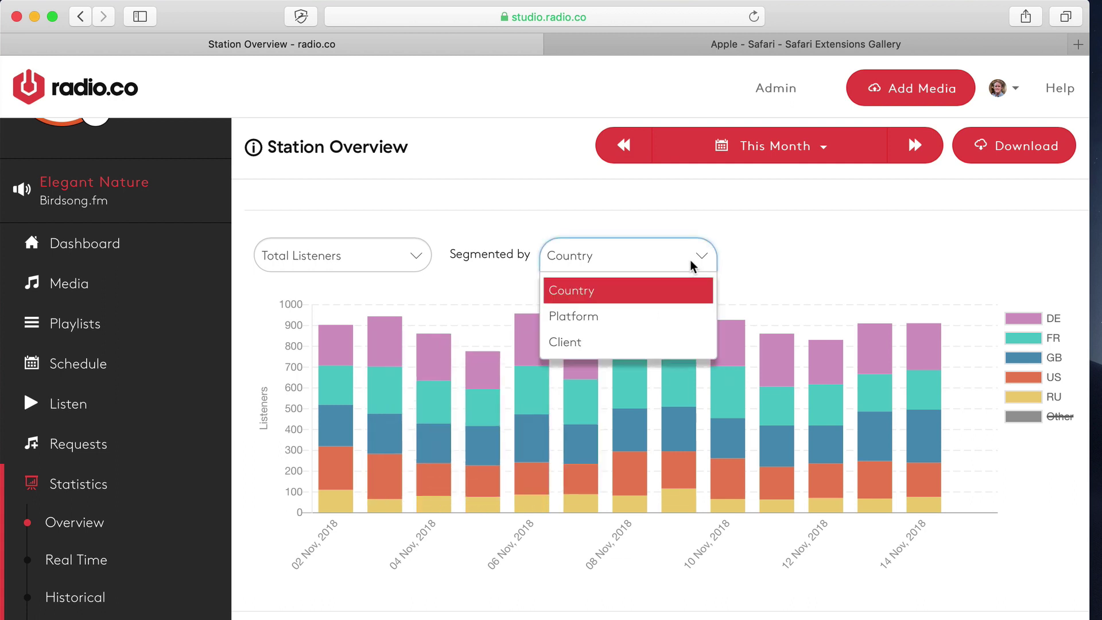
{"action": "left_click", "coordinate": [644, 317]}
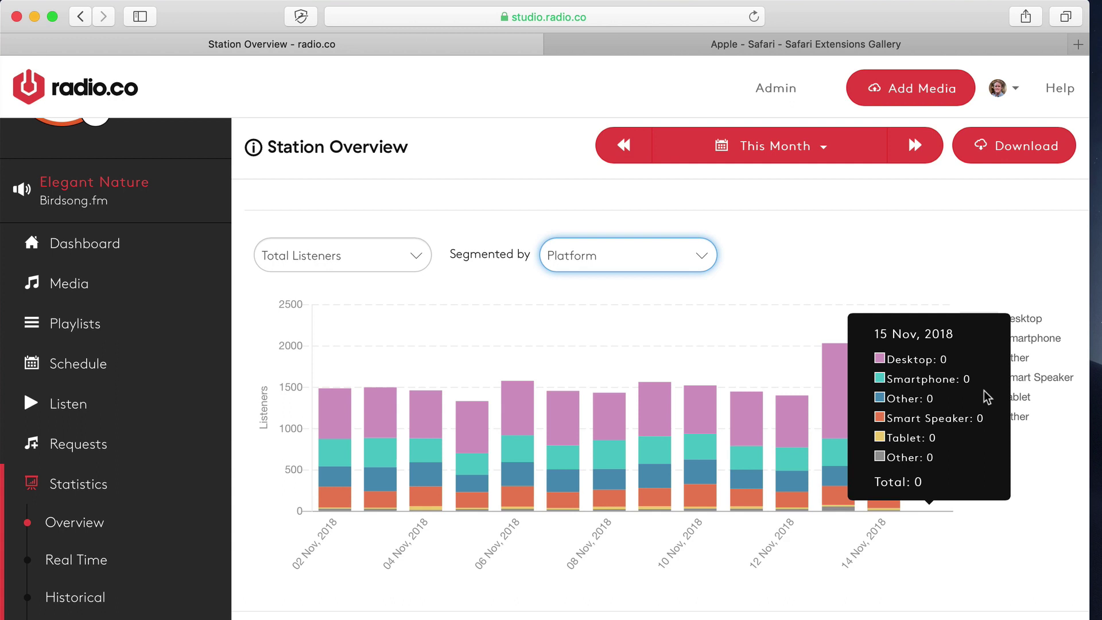
{"action": "left_click", "coordinate": [1019, 416]}
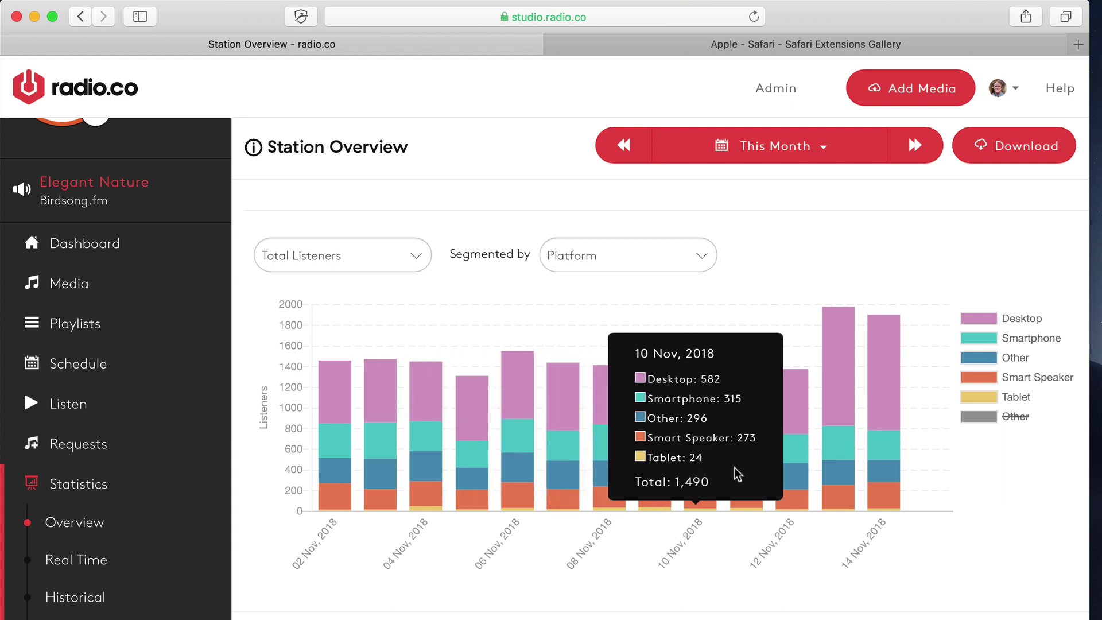
{"action": "left_click", "coordinate": [630, 264]}
{"action": "left_click", "coordinate": [619, 339]}
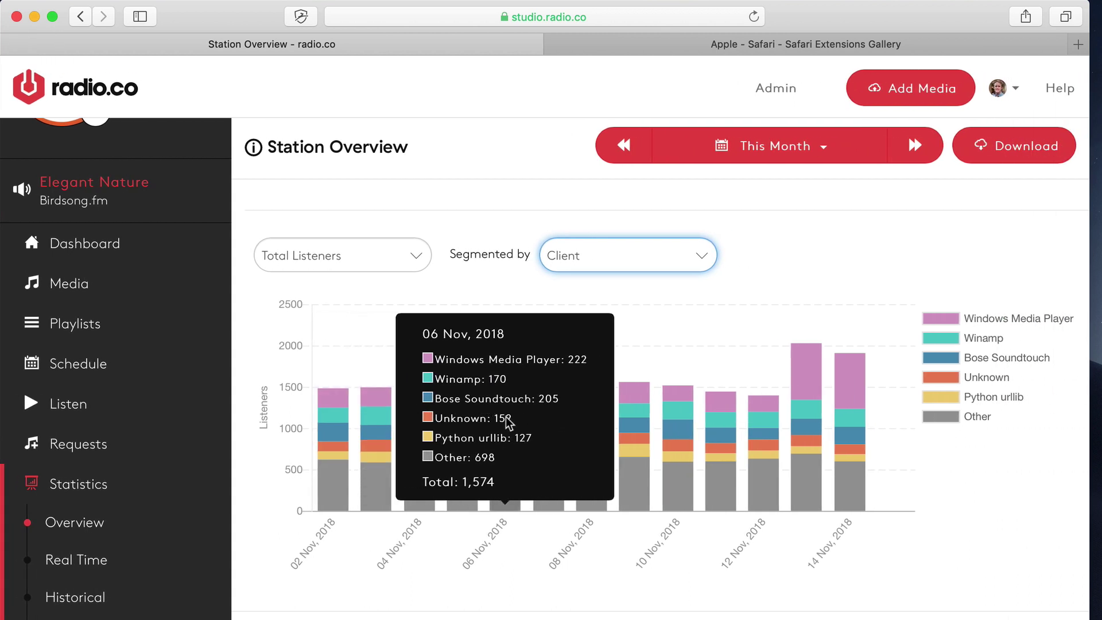
{"action": "left_click", "coordinate": [410, 255]}
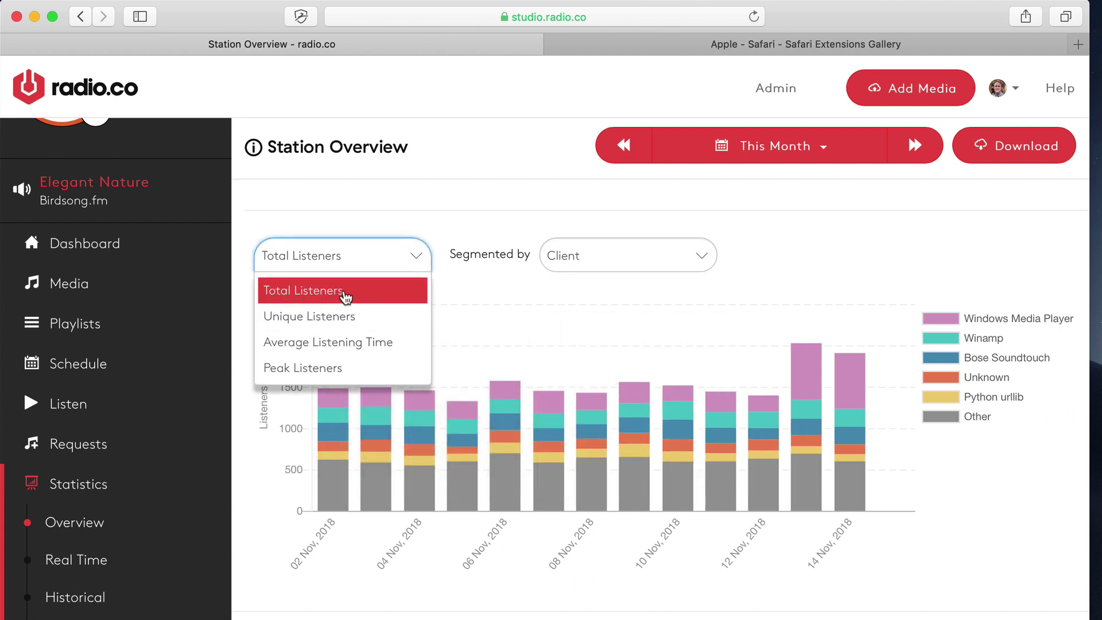
Switch the chart metric through Unique Listeners and Average Listening Time, ending on Peak Listeners.
{"action": "left_click", "coordinate": [374, 323]}
{"action": "left_click", "coordinate": [372, 261]}
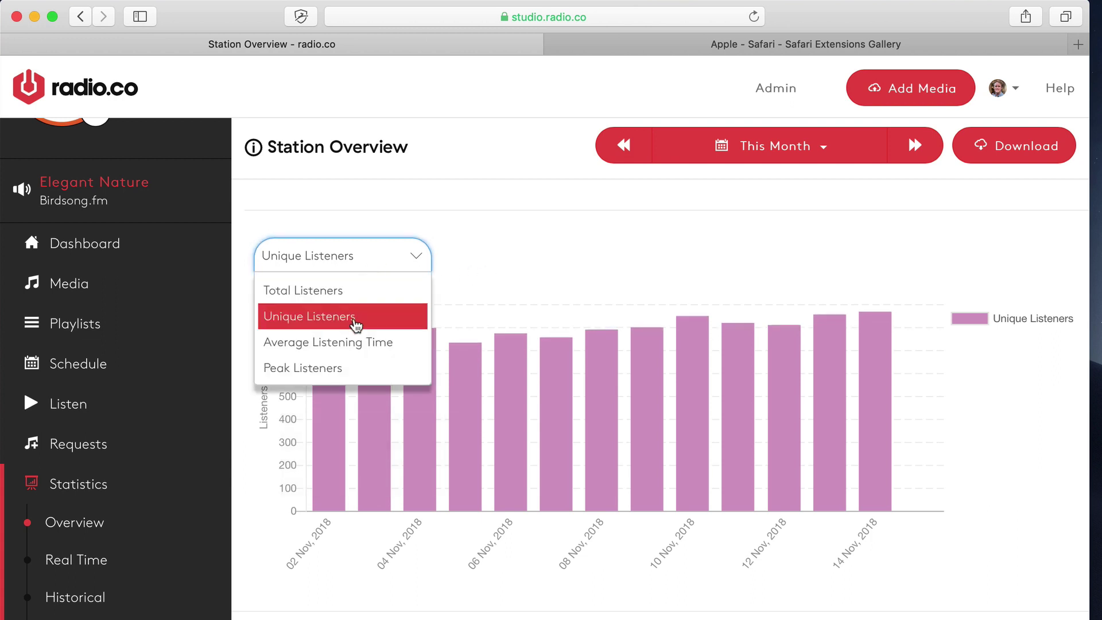
{"action": "left_click", "coordinate": [363, 345]}
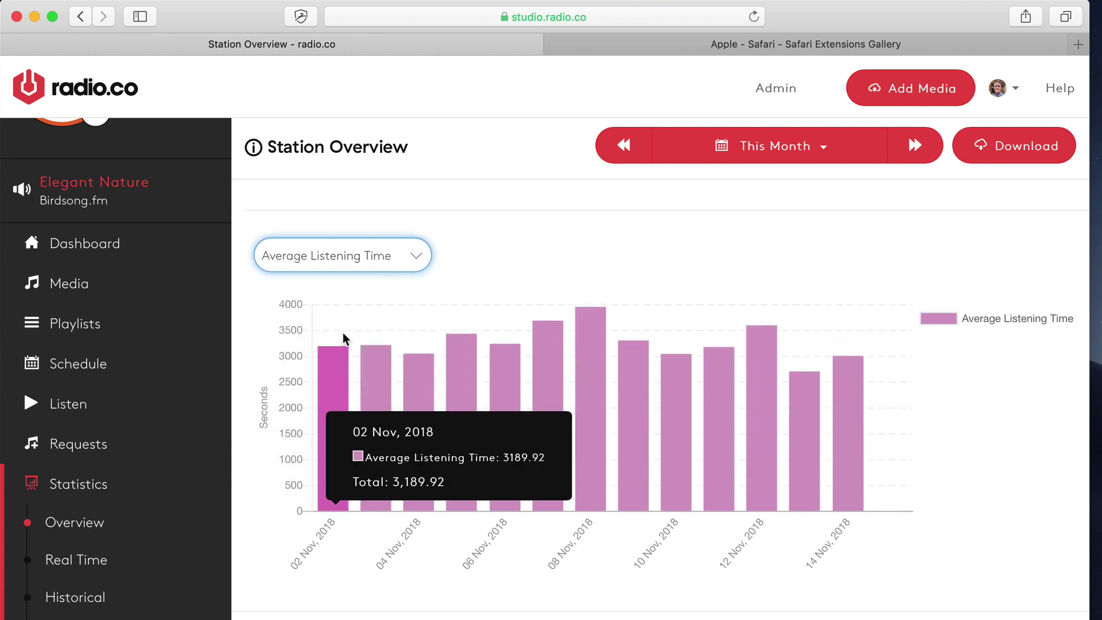
{"action": "left_click", "coordinate": [360, 250]}
{"action": "left_click", "coordinate": [345, 368]}
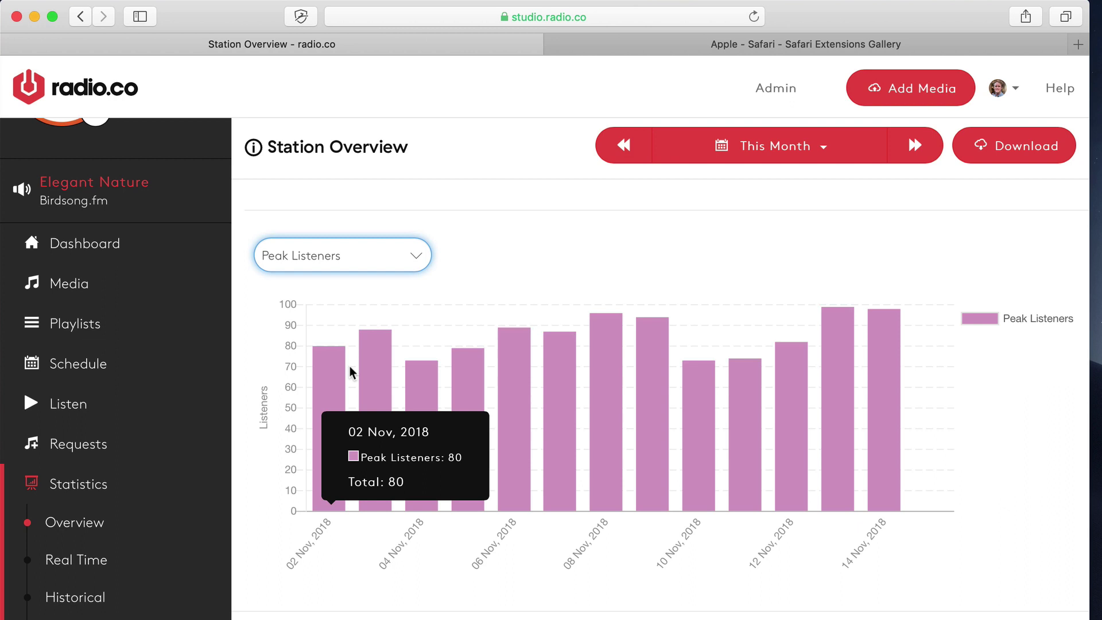
{"action": "scroll", "coordinate": [741, 364], "scroll_direction": "down", "scroll_amount": 7}
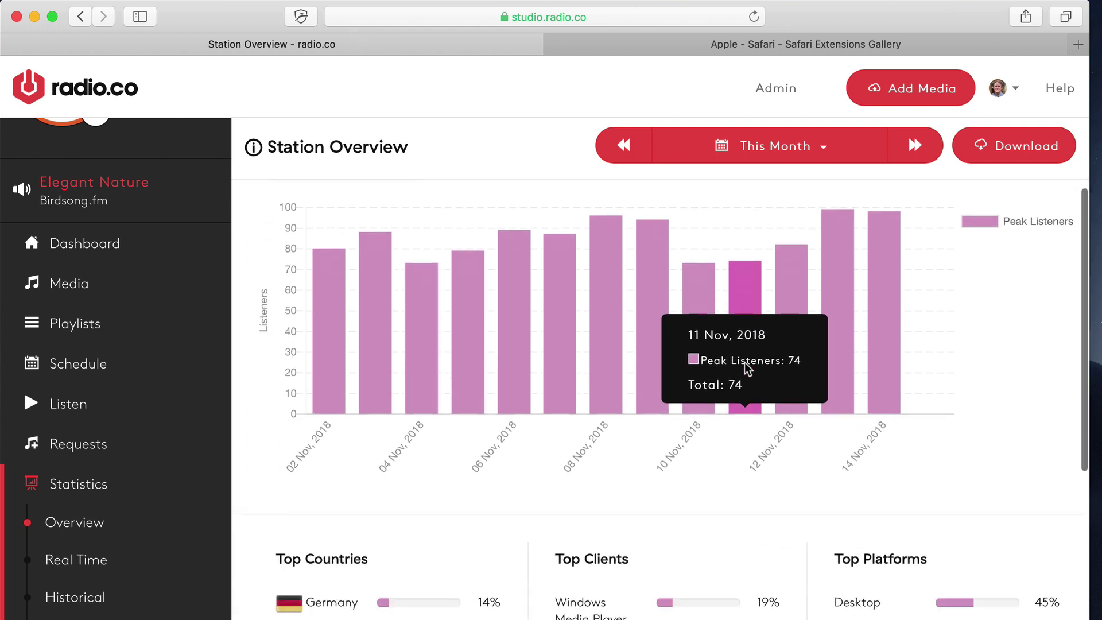
{"action": "scroll", "coordinate": [742, 364], "scroll_direction": "up", "scroll_amount": 2}
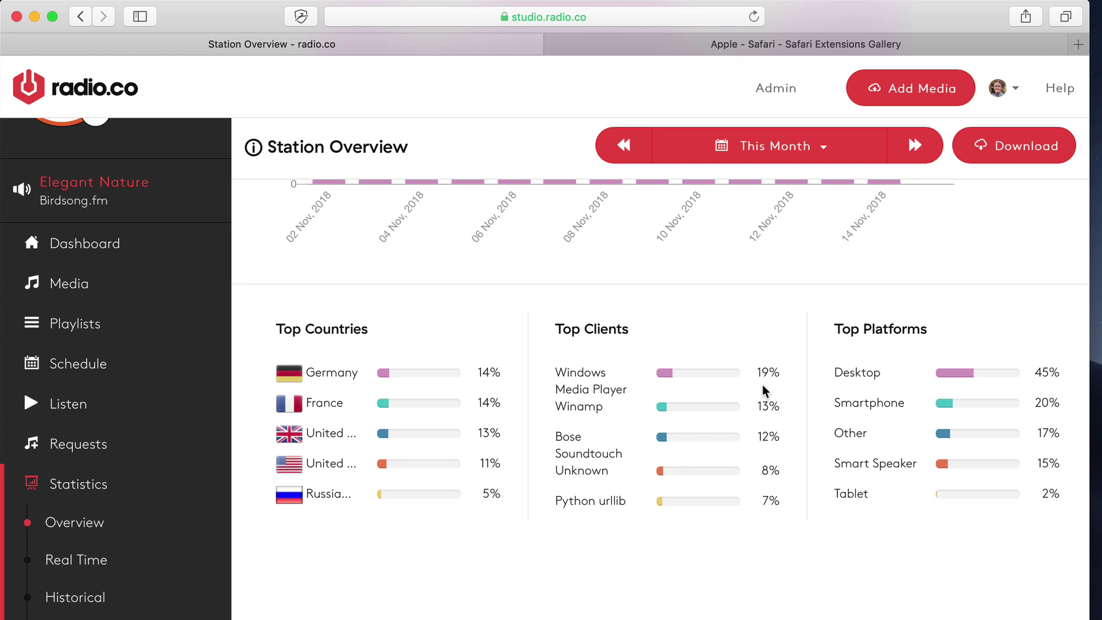
Set the overview date range to Today and review the top countries, clients and platforms.
{"action": "left_click", "coordinate": [824, 150]}
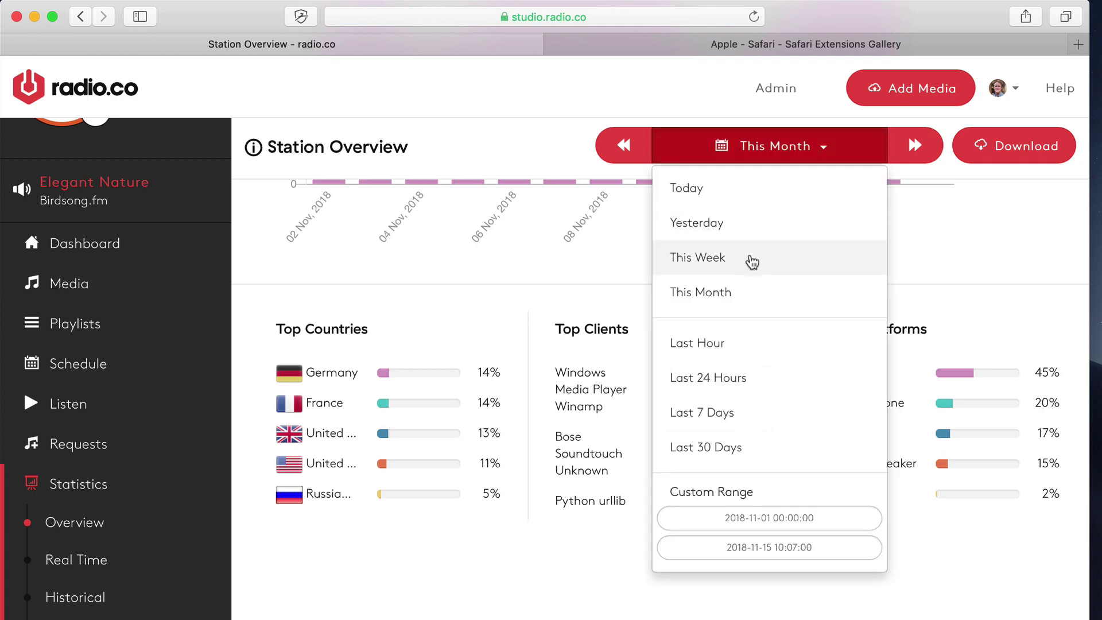
{"action": "left_click", "coordinate": [759, 198]}
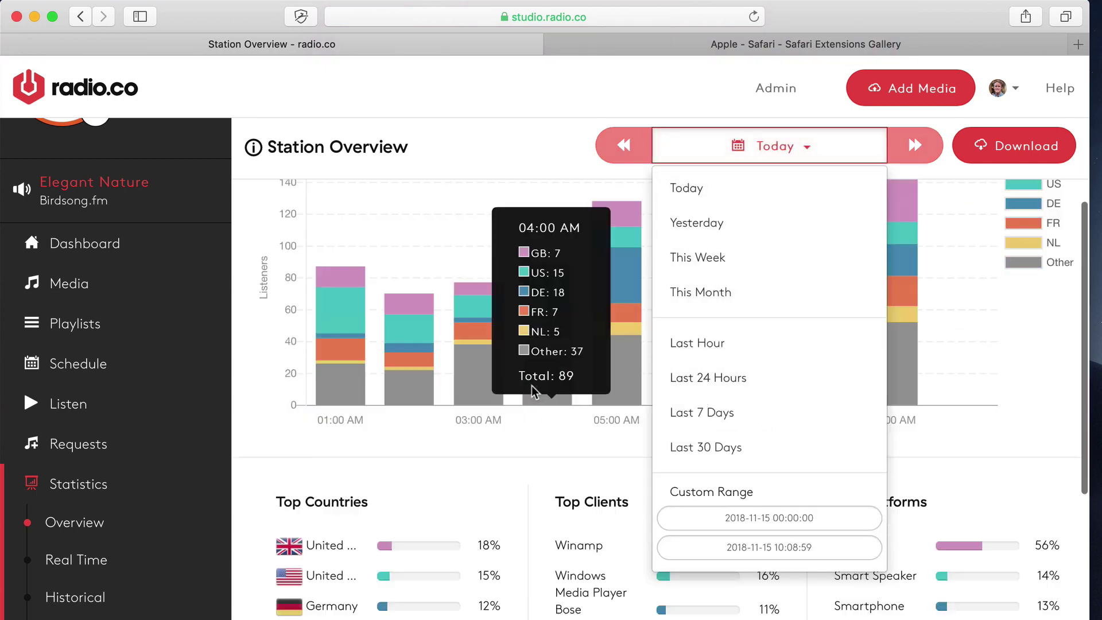
{"action": "scroll", "coordinate": [534, 392], "scroll_direction": "down", "scroll_amount": 5}
{"action": "left_click", "coordinate": [583, 394]}
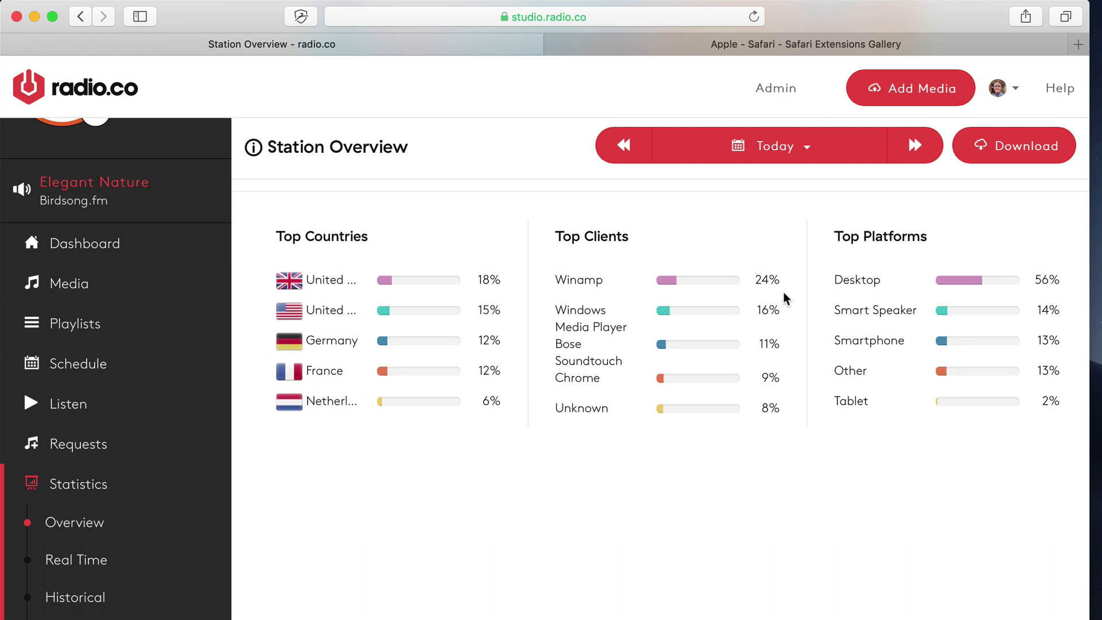
{"action": "scroll", "coordinate": [887, 354], "scroll_direction": "up", "scroll_amount": 1}
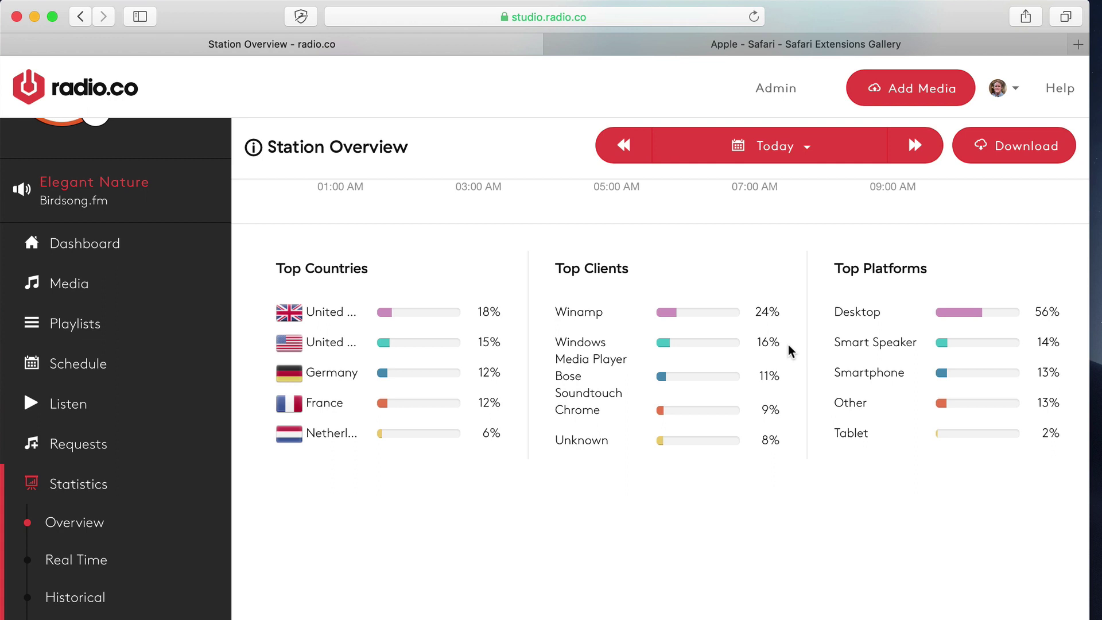
Open Statistics > Real Time to see 81 current listeners on the map and live graph.
{"action": "scroll", "coordinate": [137, 562], "scroll_direction": "down", "scroll_amount": 2}
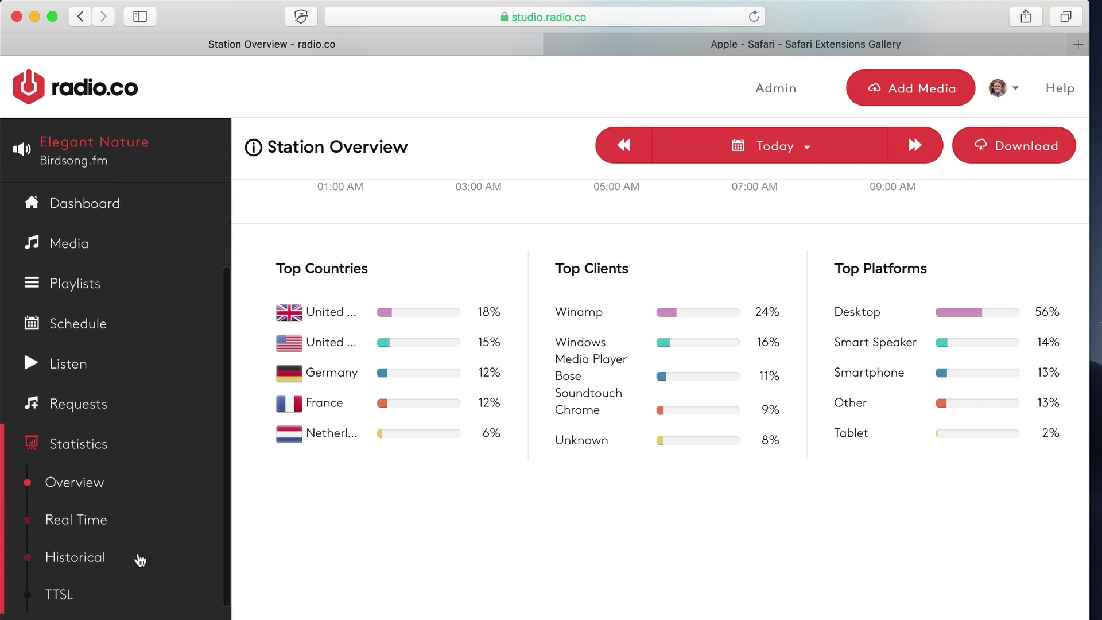
{"action": "scroll", "coordinate": [124, 509], "scroll_direction": "down", "scroll_amount": 3}
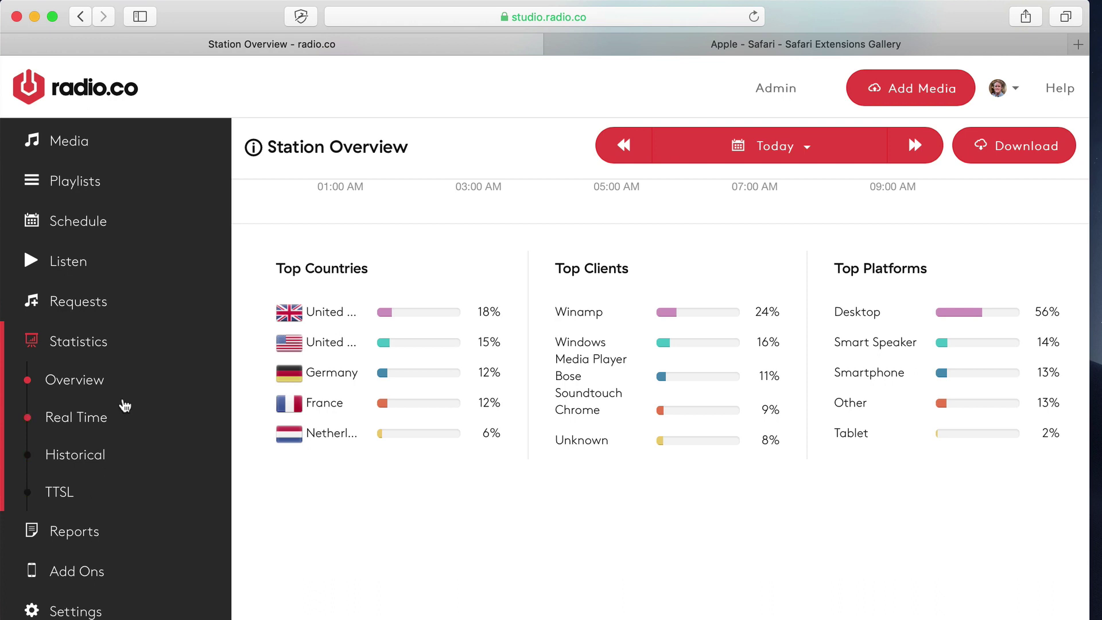
{"action": "left_click", "coordinate": [111, 426]}
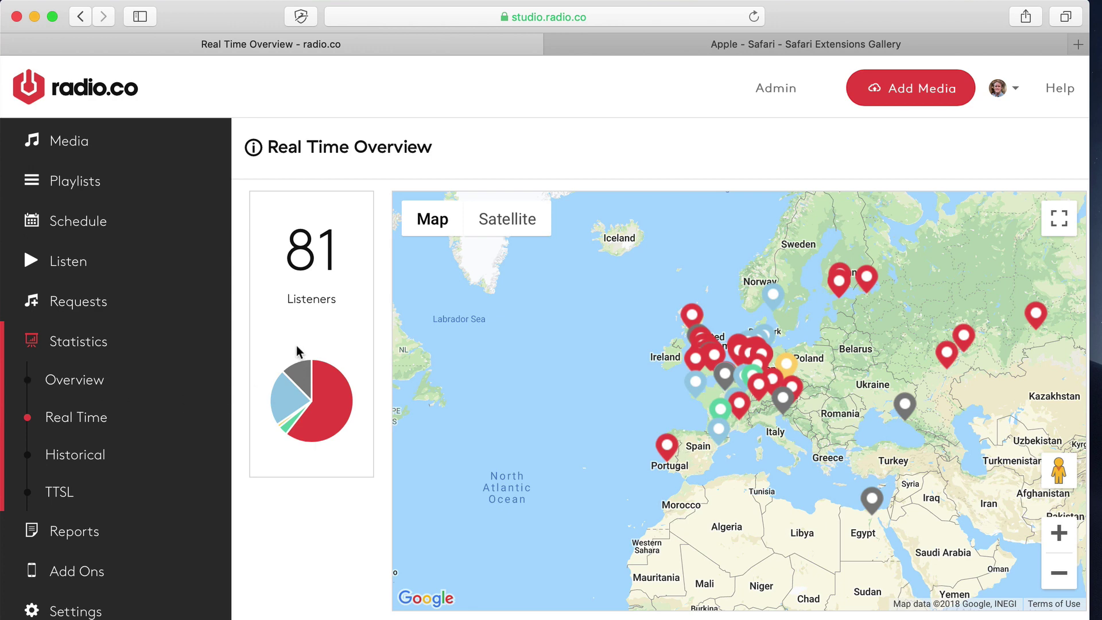
{"action": "scroll", "coordinate": [310, 338], "scroll_direction": "down", "scroll_amount": 4}
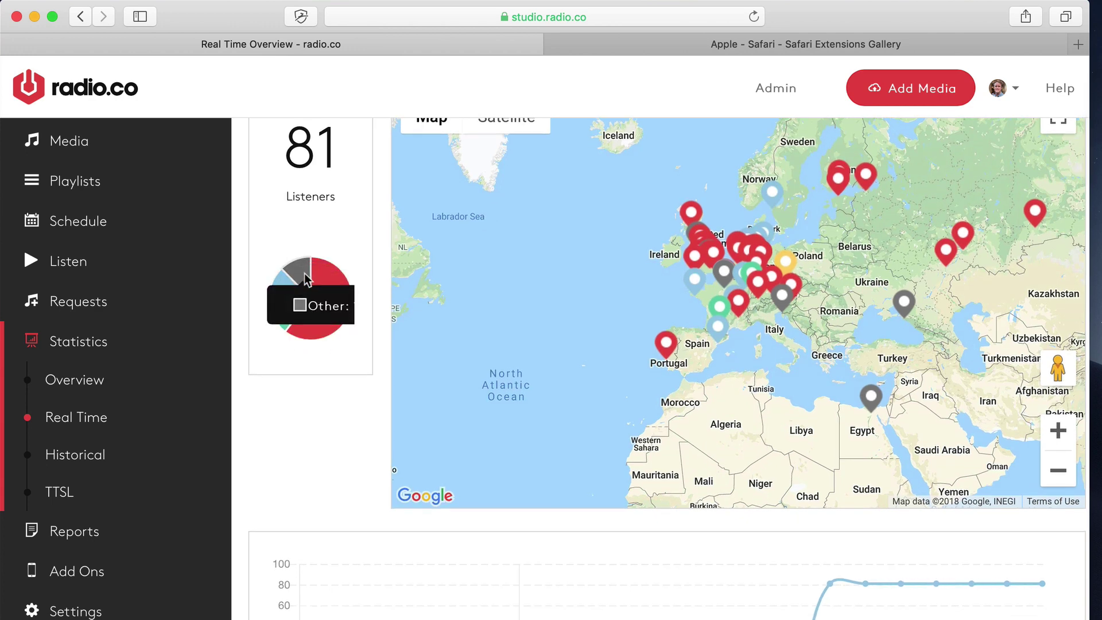
{"action": "scroll", "coordinate": [310, 287], "scroll_direction": "down", "scroll_amount": 5}
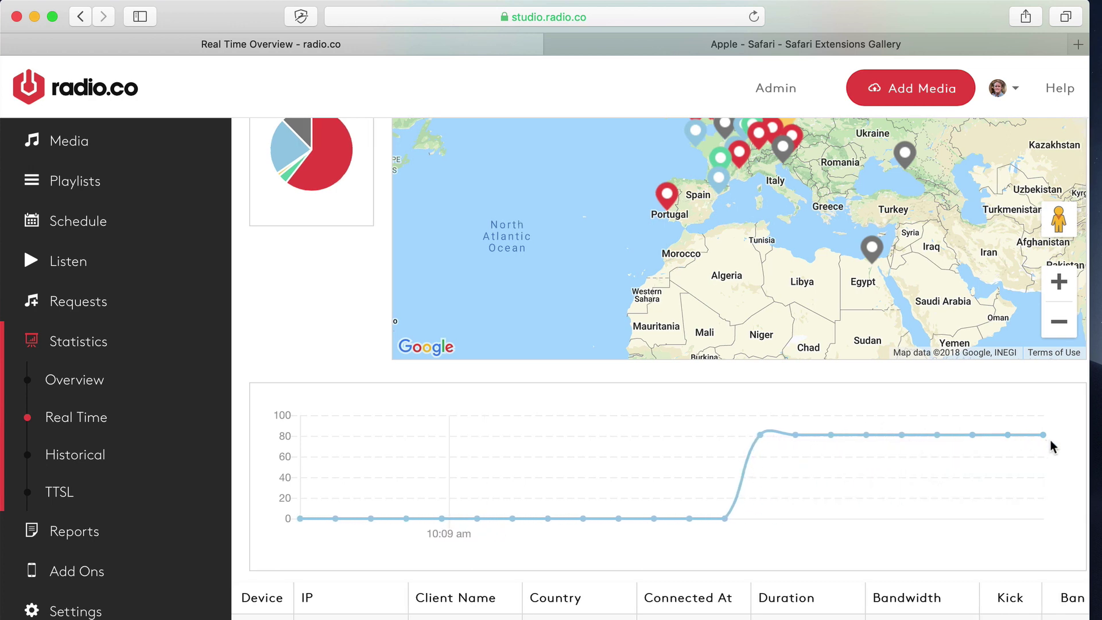
{"action": "scroll", "coordinate": [809, 490], "scroll_direction": "down", "scroll_amount": 10}
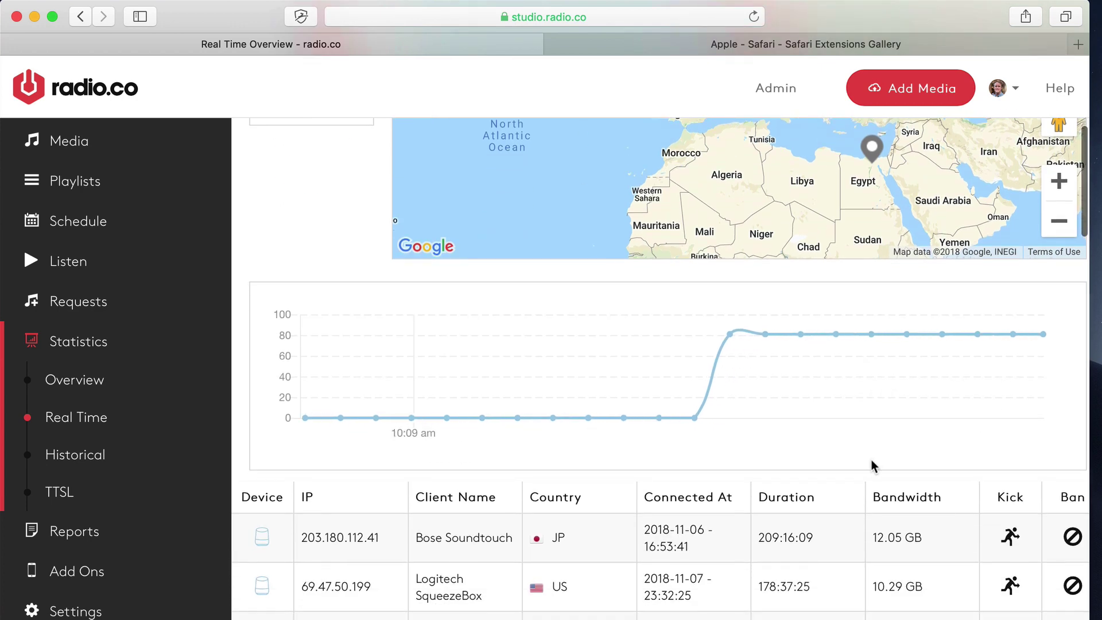
{"action": "scroll", "coordinate": [873, 471], "scroll_direction": "down", "scroll_amount": 2}
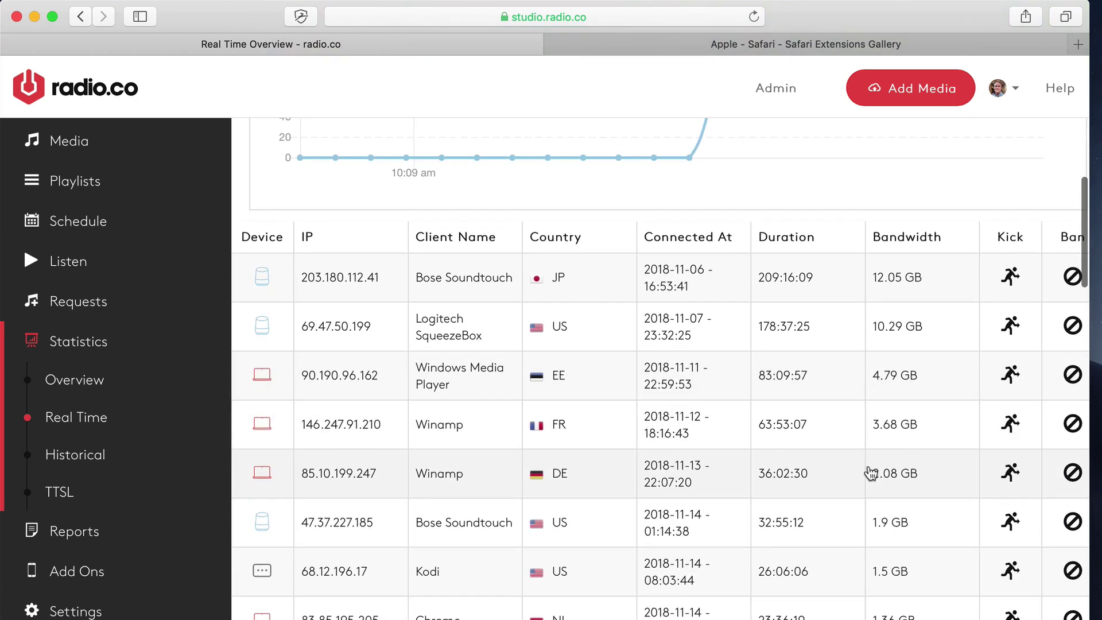
{"action": "scroll", "coordinate": [868, 484], "scroll_direction": "down", "scroll_amount": 3}
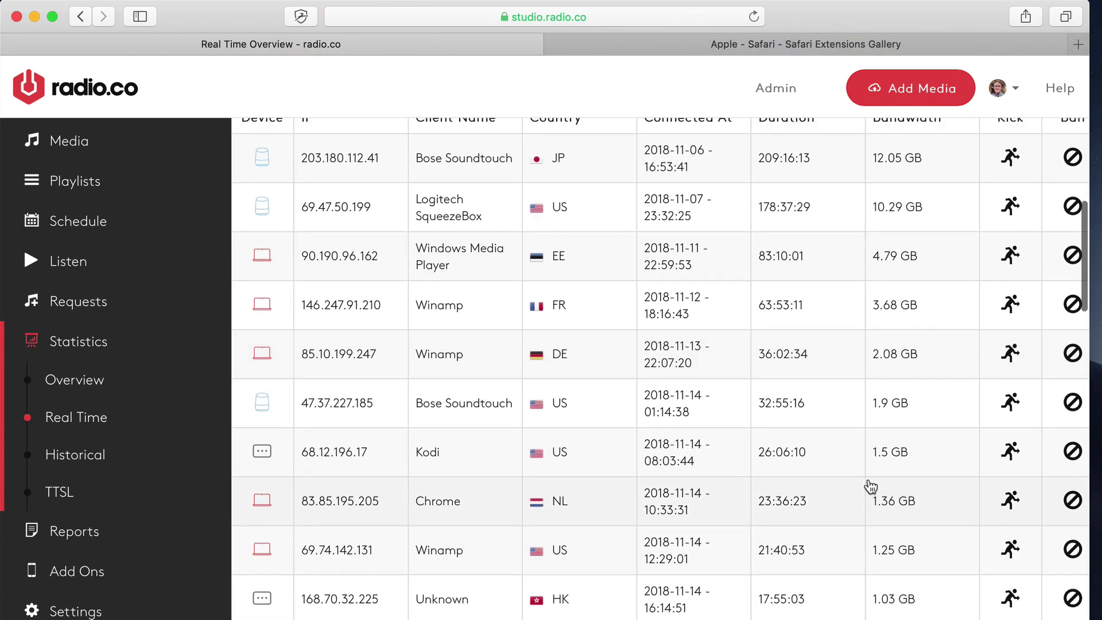
{"action": "scroll", "coordinate": [867, 481], "scroll_direction": "up", "scroll_amount": 2}
{"action": "scroll", "coordinate": [856, 478], "scroll_direction": "down", "scroll_amount": 15}
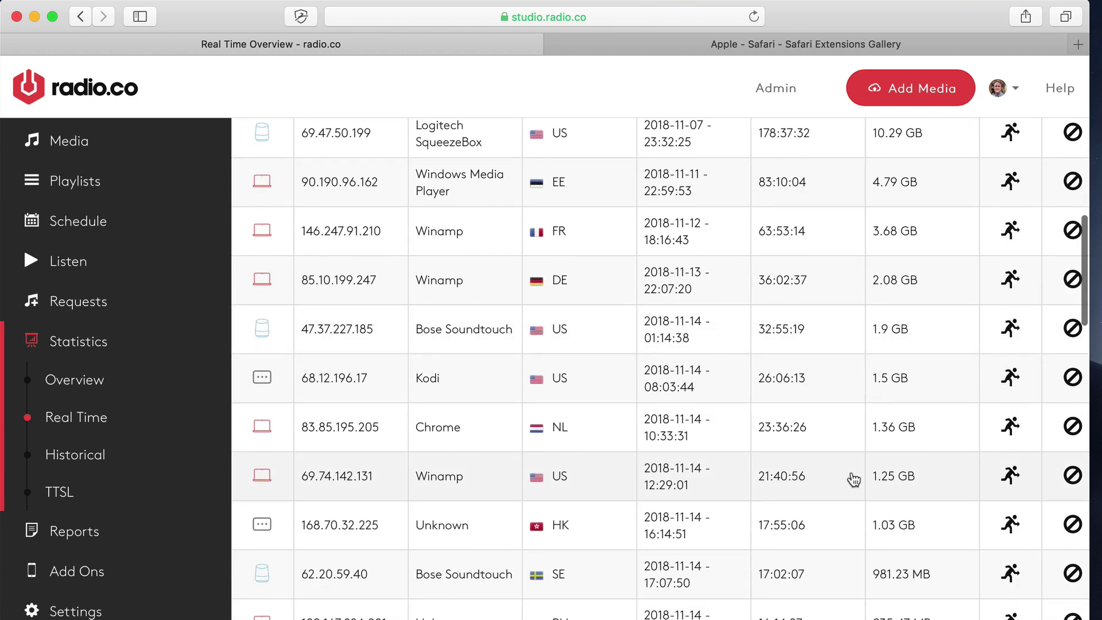
{"action": "scroll", "coordinate": [853, 480], "scroll_direction": "up", "scroll_amount": 15}
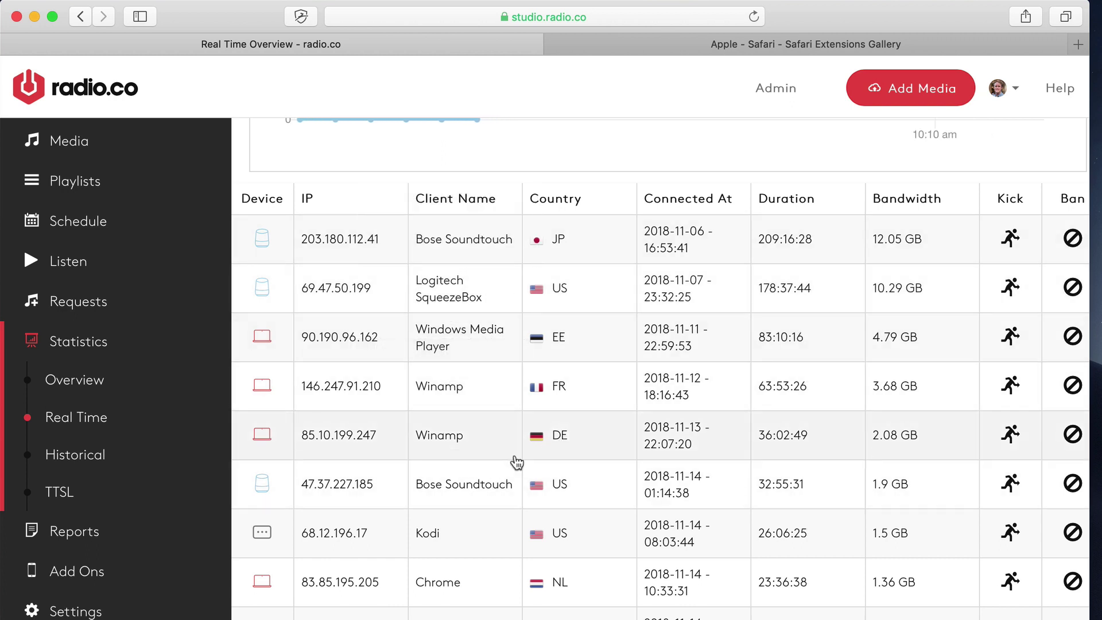
{"action": "mouse_move", "coordinate": [465, 299]}
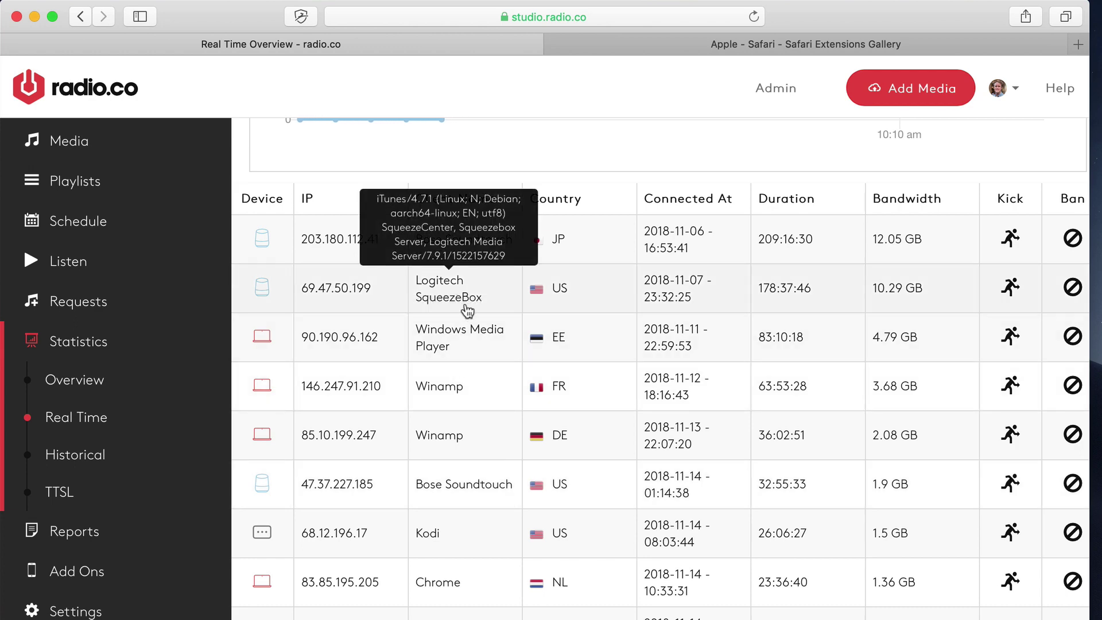
{"action": "scroll", "coordinate": [519, 360], "scroll_direction": "down", "scroll_amount": 5}
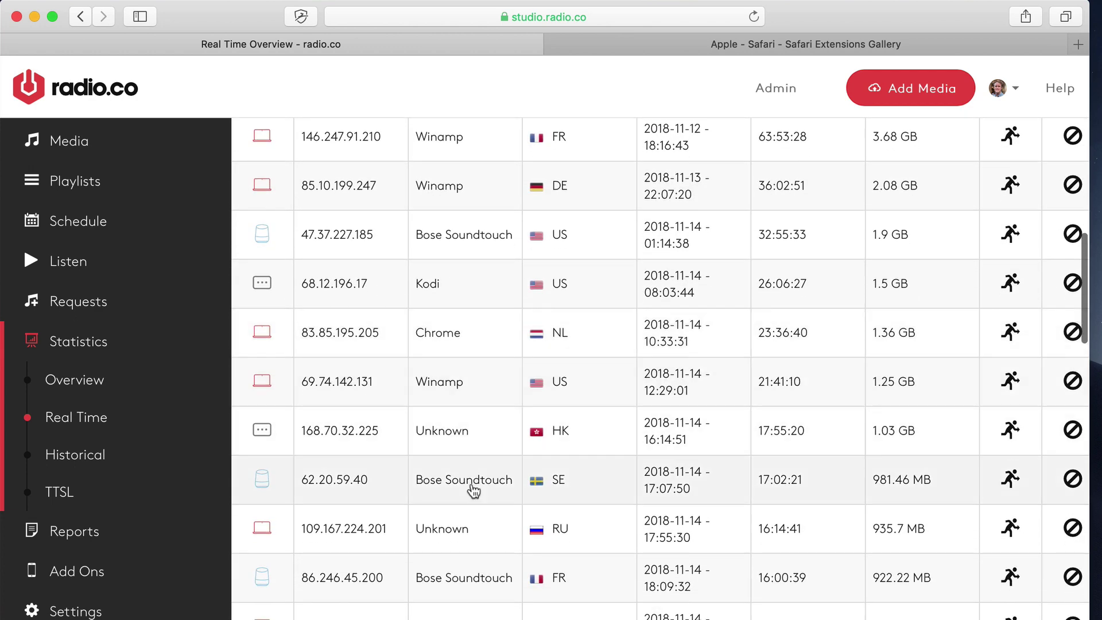
{"action": "scroll", "coordinate": [489, 480], "scroll_direction": "up", "scroll_amount": 5}
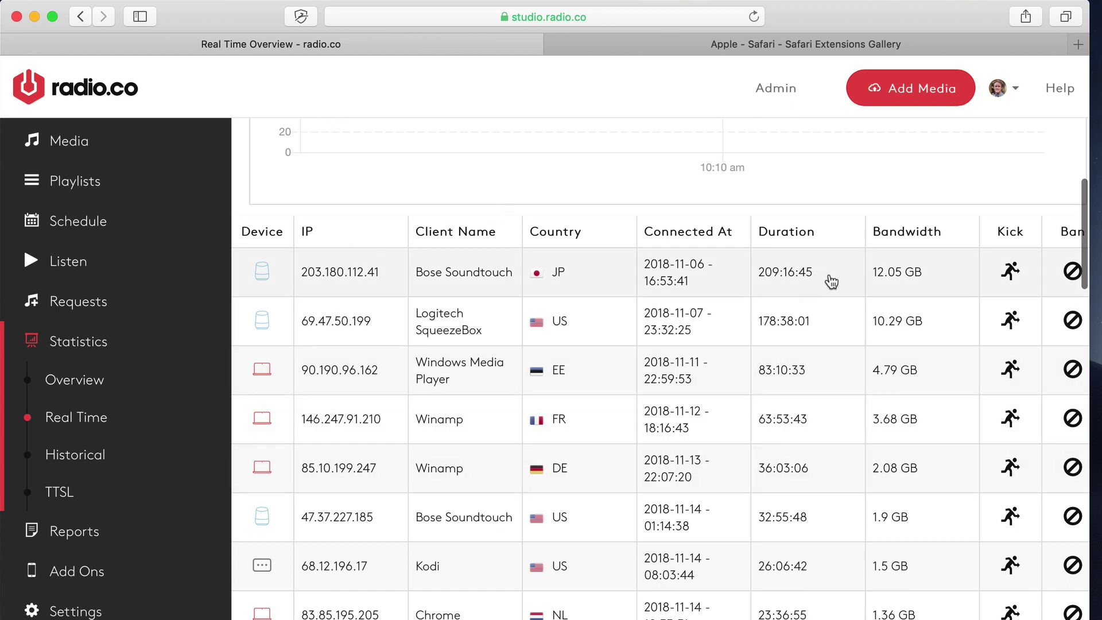
{"action": "scroll", "coordinate": [844, 278], "scroll_direction": "right", "scroll_amount": 1}
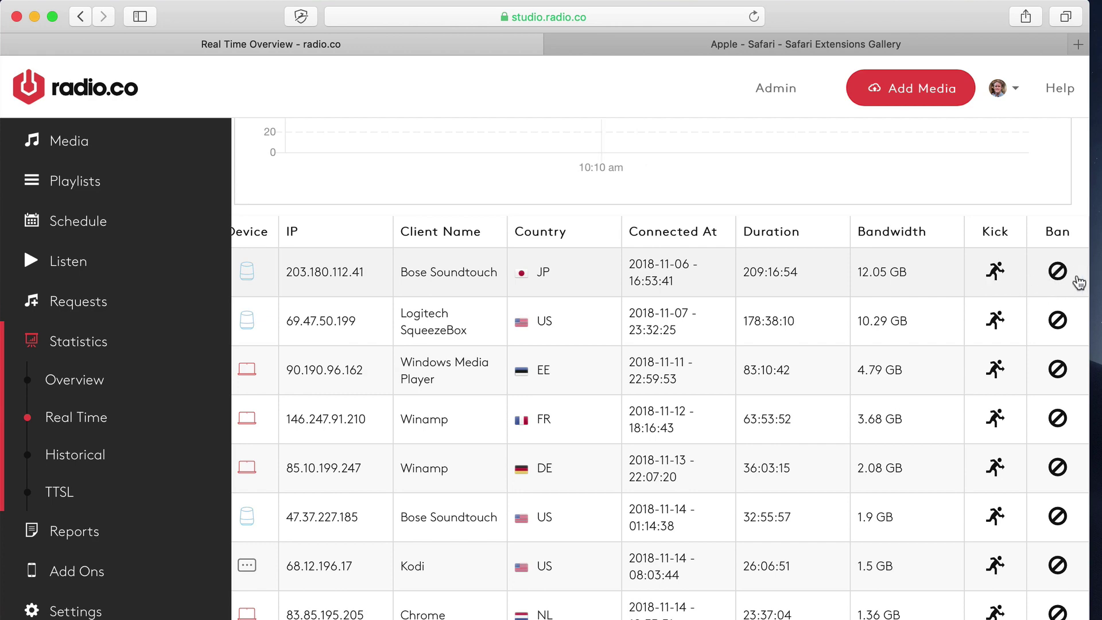
{"action": "scroll", "coordinate": [1043, 281], "scroll_direction": "up", "scroll_amount": 3}
{"action": "scroll", "coordinate": [1042, 280], "scroll_direction": "up", "scroll_amount": 15}
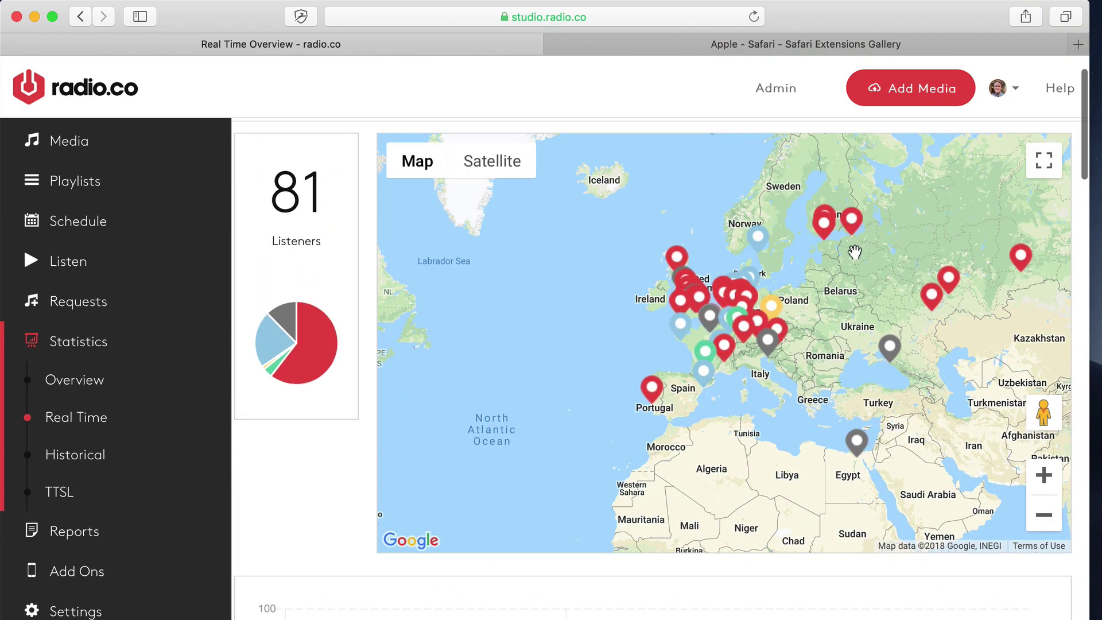
Zoom the listener map in on southern England, down to Surrey and Kent.
{"action": "left_click", "coordinate": [1041, 480]}
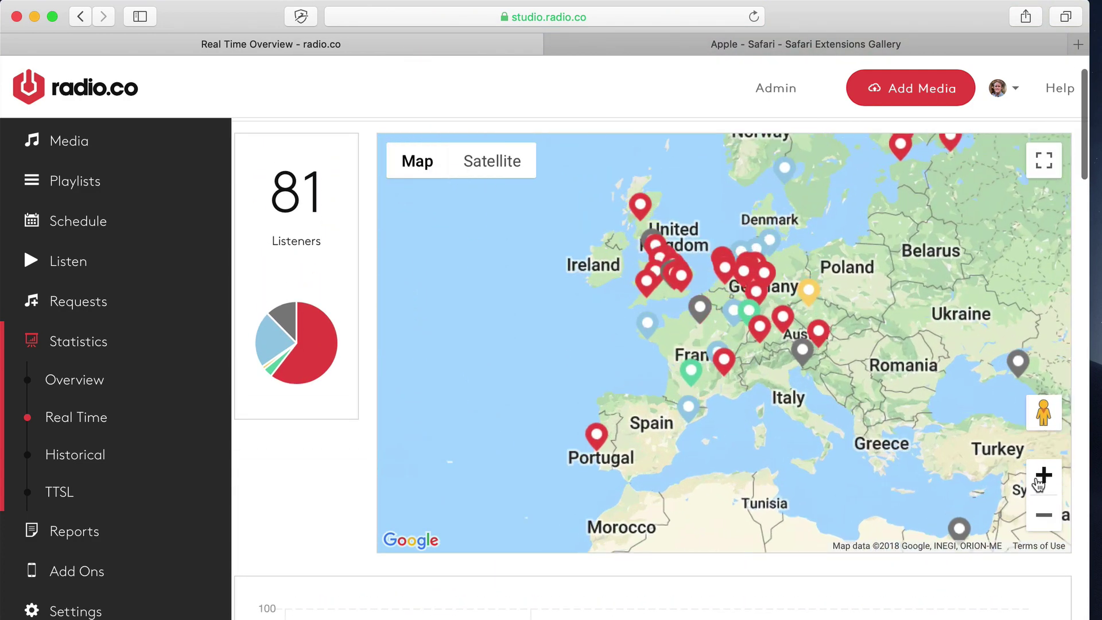
{"action": "left_click", "coordinate": [1040, 480]}
{"action": "scroll", "coordinate": [1039, 486], "scroll_direction": "up", "scroll_amount": 5}
{"action": "scroll", "coordinate": [1039, 485], "scroll_direction": "left", "scroll_amount": 4}
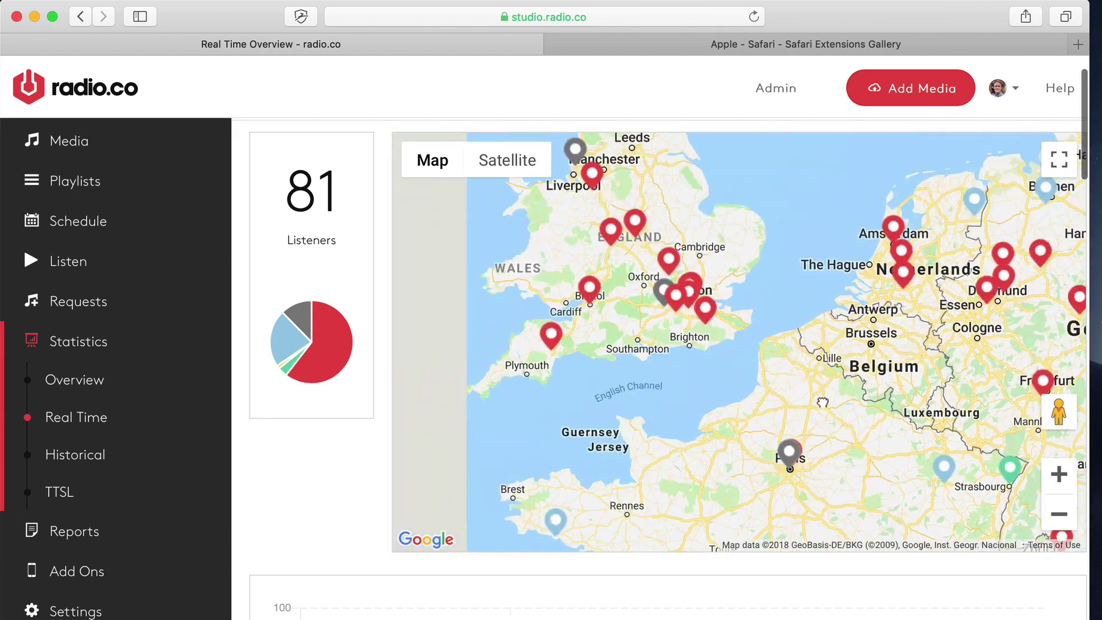
{"action": "left_click", "coordinate": [1059, 474]}
{"action": "left_click", "coordinate": [1060, 474]}
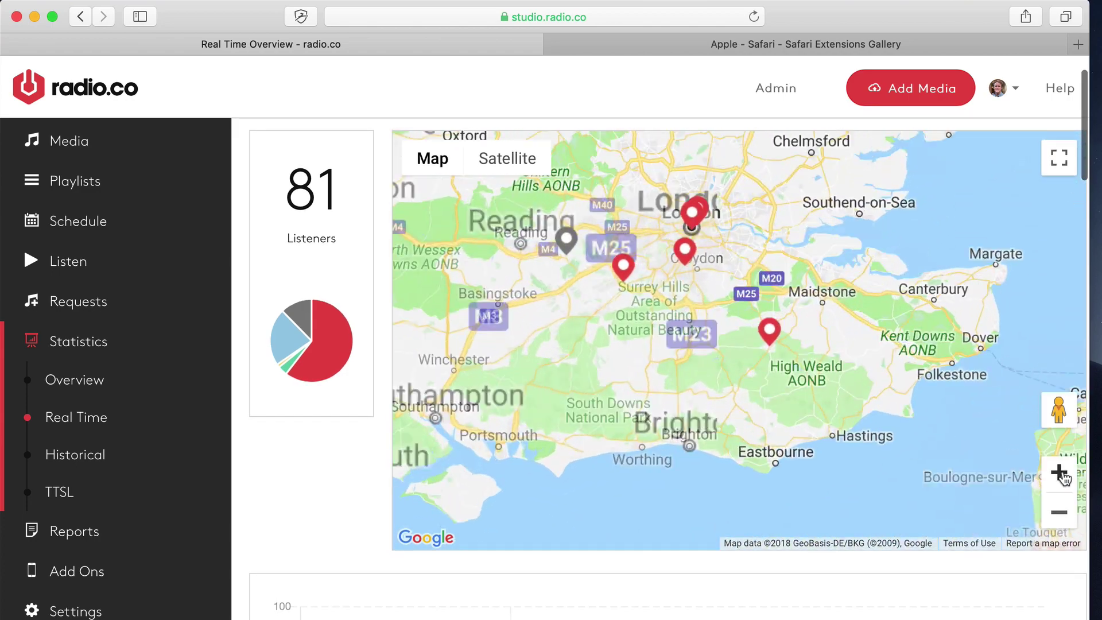
{"action": "left_click", "coordinate": [1060, 473]}
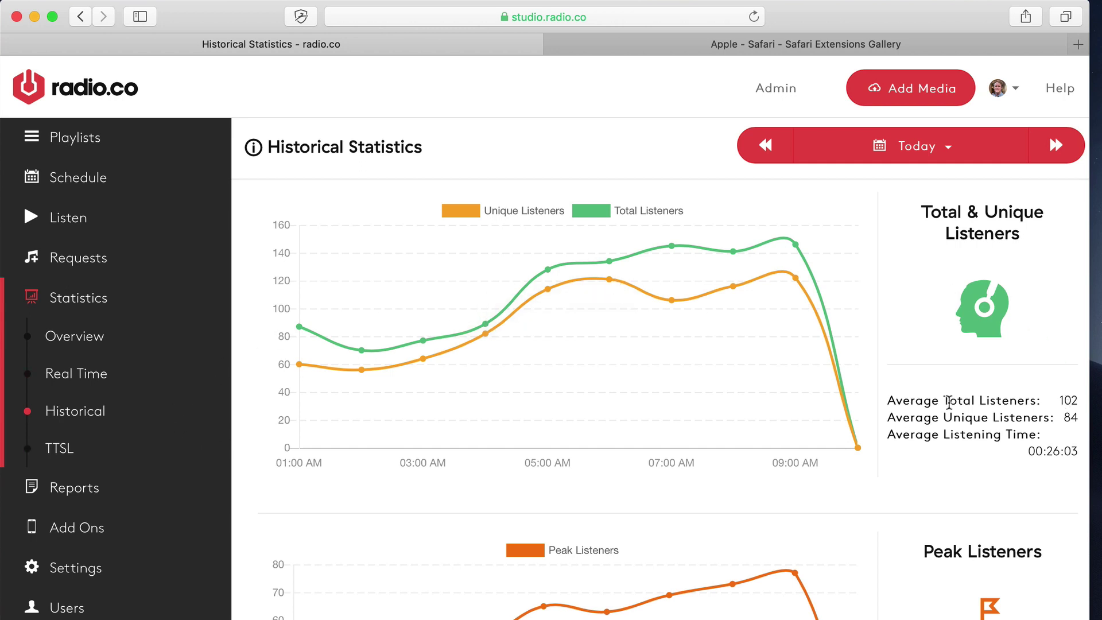
{"action": "scroll", "coordinate": [949, 402], "scroll_direction": "down", "scroll_amount": 5}
{"action": "scroll", "coordinate": [949, 405], "scroll_direction": "up", "scroll_amount": 5}
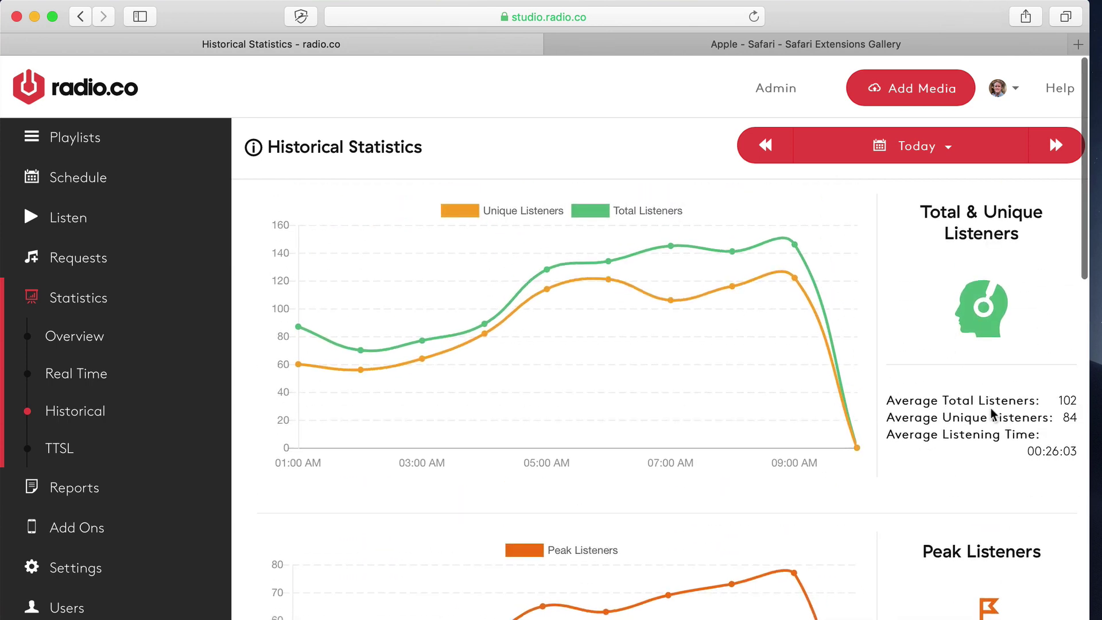
{"action": "left_click", "coordinate": [922, 151]}
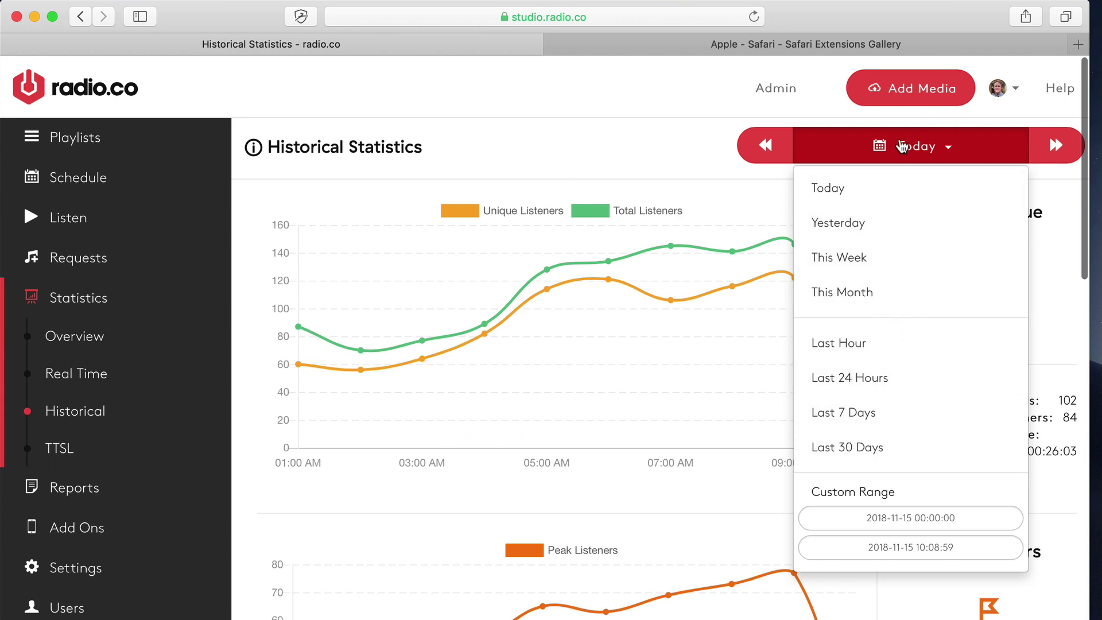
{"action": "left_click", "coordinate": [902, 147]}
{"action": "scroll", "coordinate": [924, 282], "scroll_direction": "down", "scroll_amount": 2}
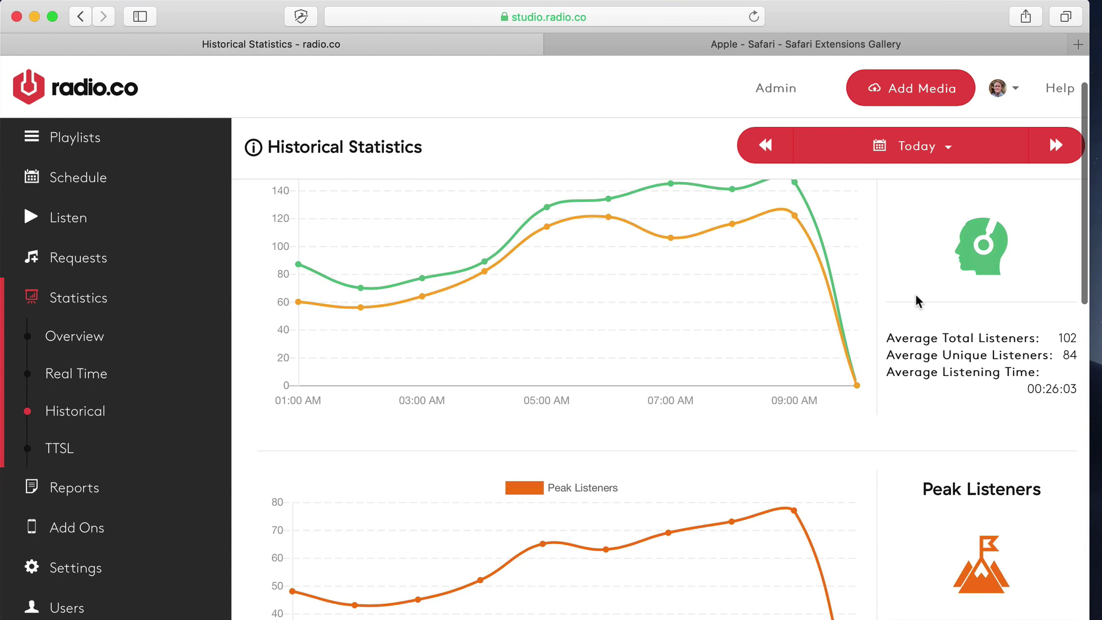
{"action": "scroll", "coordinate": [919, 298], "scroll_direction": "down", "scroll_amount": 5}
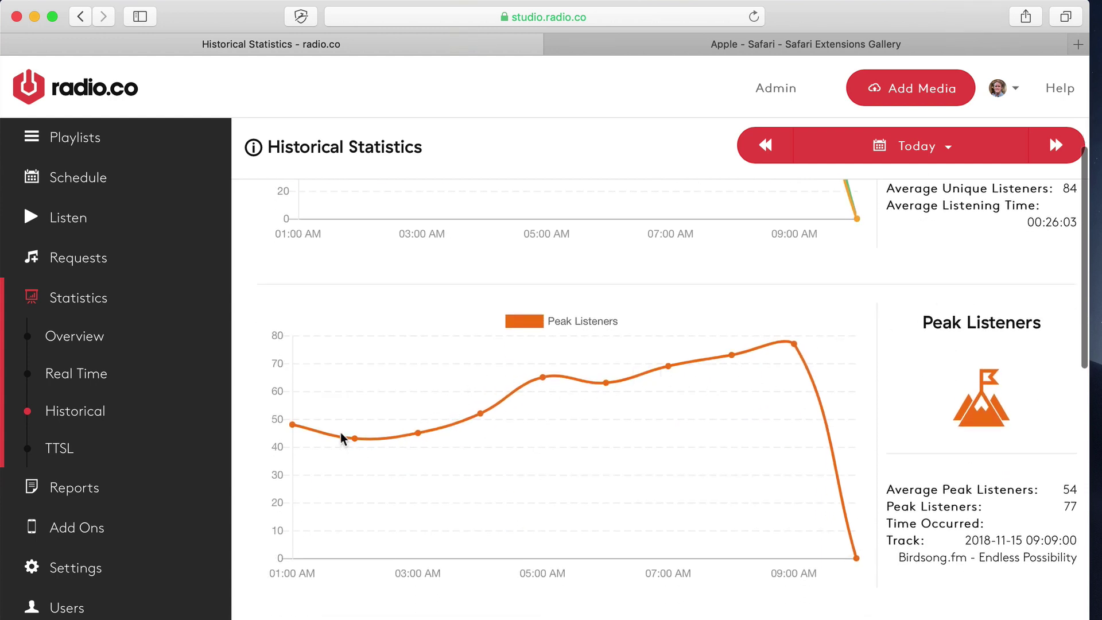
{"action": "scroll", "coordinate": [825, 384], "scroll_direction": "down", "scroll_amount": 10}
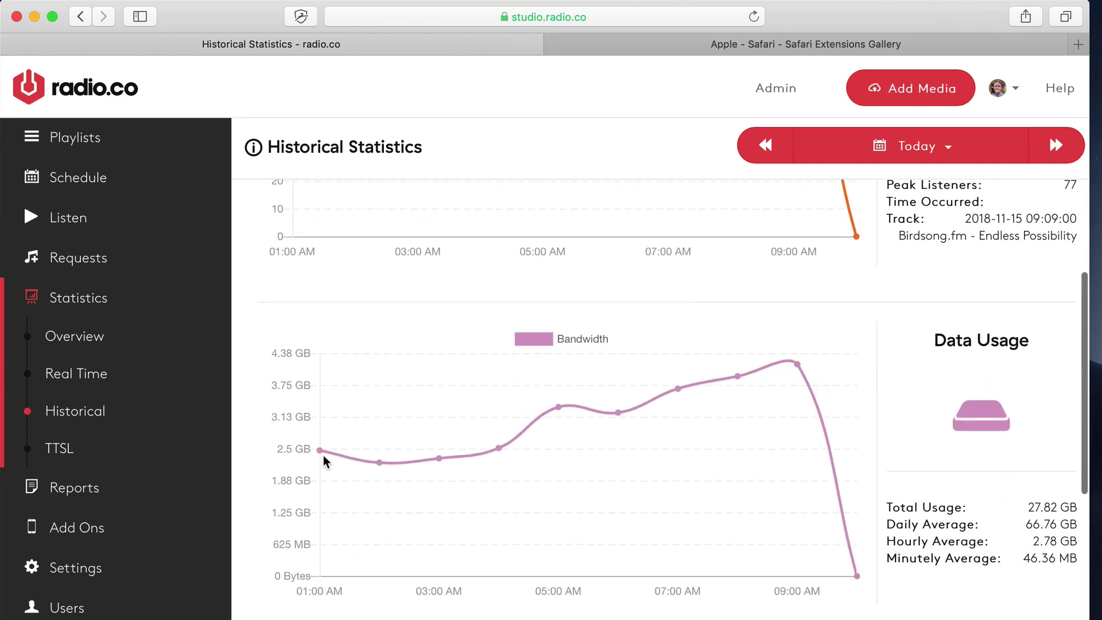
{"action": "scroll", "coordinate": [325, 459], "scroll_direction": "down", "scroll_amount": 9}
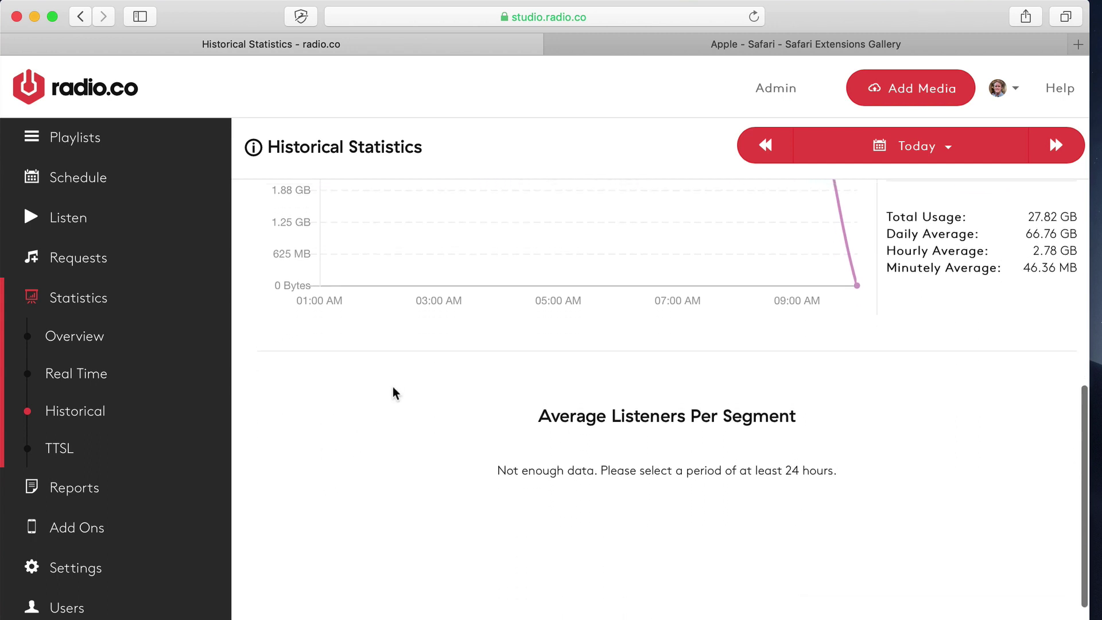
{"action": "scroll", "coordinate": [393, 402], "scroll_direction": "up", "scroll_amount": 8}
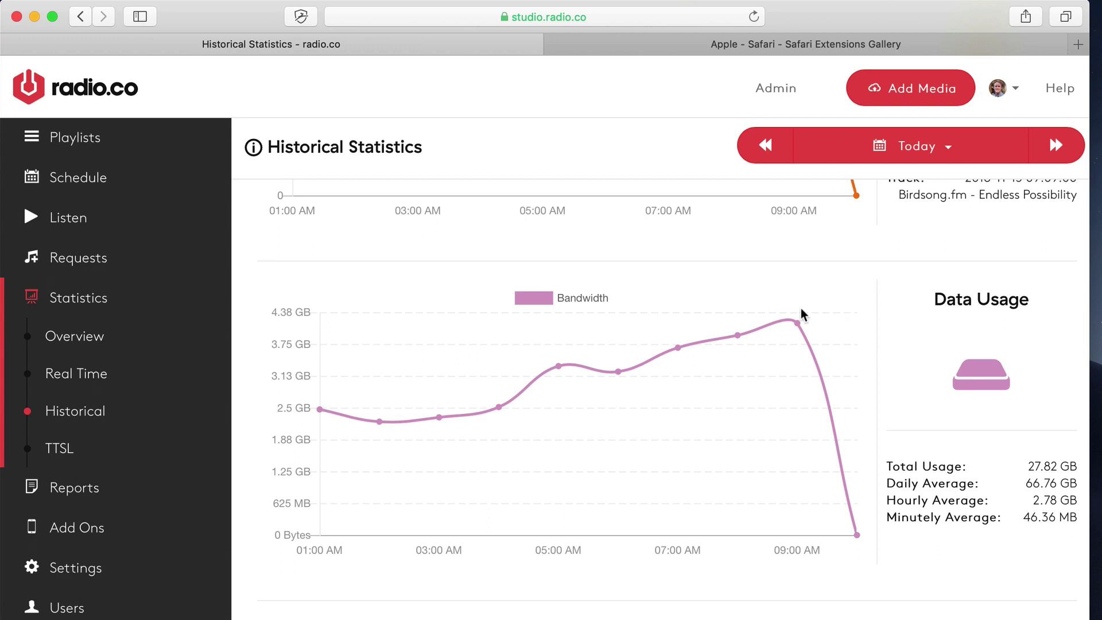
{"action": "scroll", "coordinate": [802, 314], "scroll_direction": "down", "scroll_amount": 1}
{"action": "scroll", "coordinate": [758, 308], "scroll_direction": "down", "scroll_amount": 6}
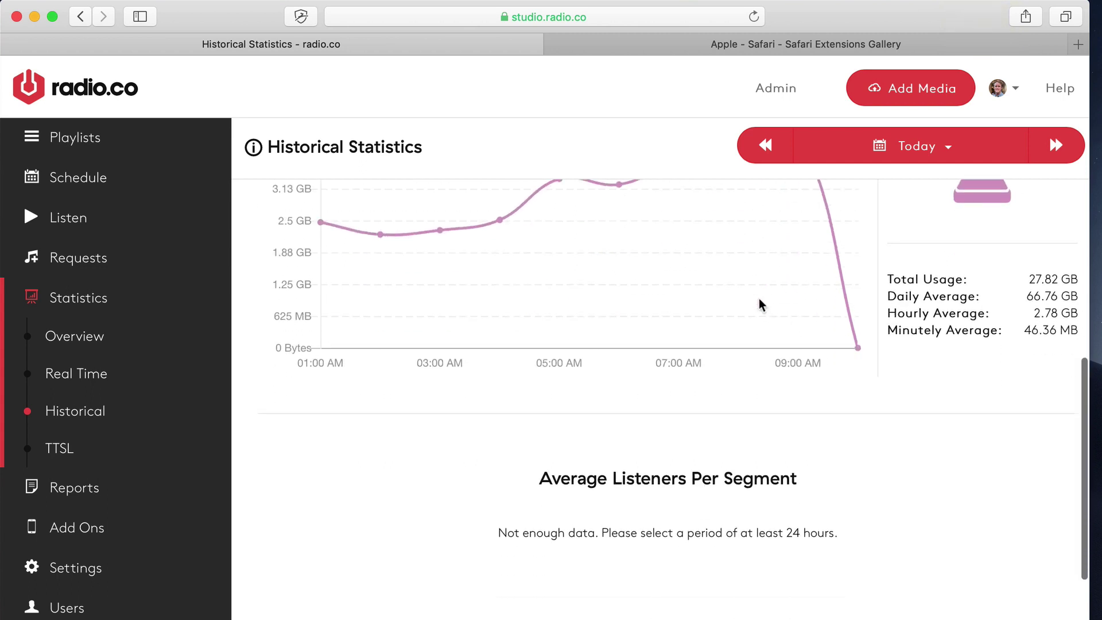
{"action": "scroll", "coordinate": [761, 305], "scroll_direction": "down", "scroll_amount": 4}
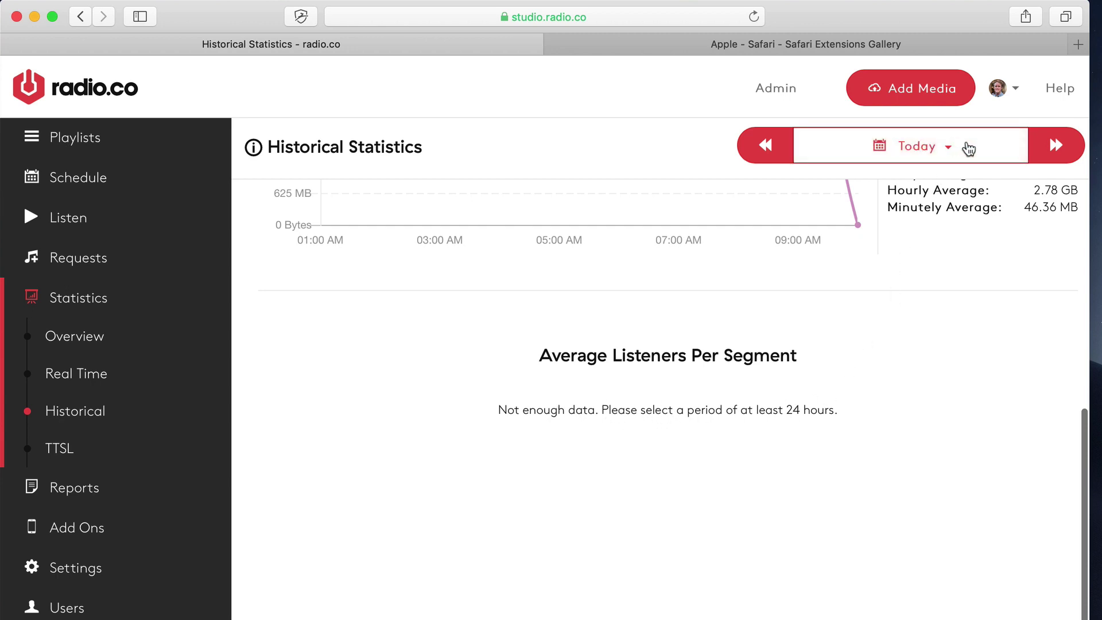
Set Historical Statistics to This Month and scroll across the Average Listeners Per Segment table.
{"action": "left_click", "coordinate": [969, 149]}
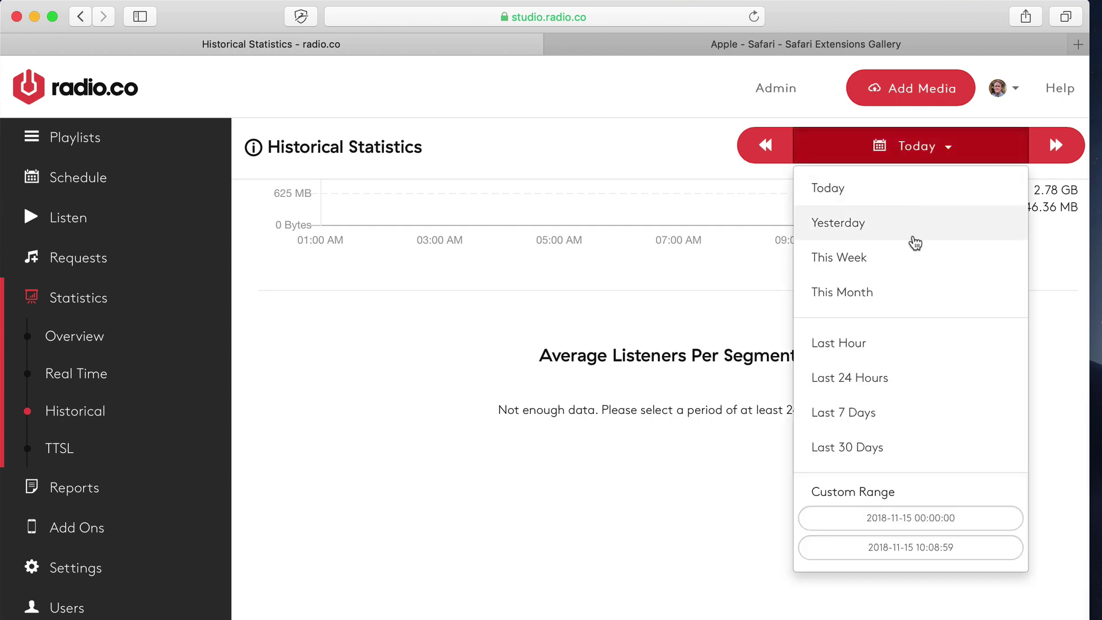
{"action": "left_click", "coordinate": [898, 292]}
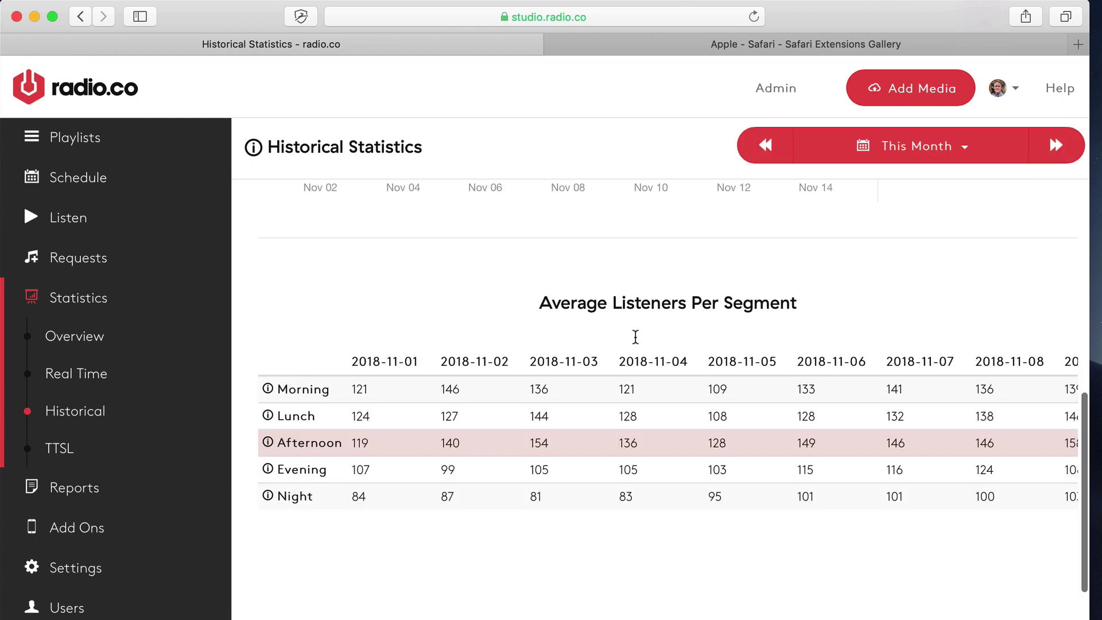
{"action": "scroll", "coordinate": [637, 336], "scroll_direction": "down", "scroll_amount": 2}
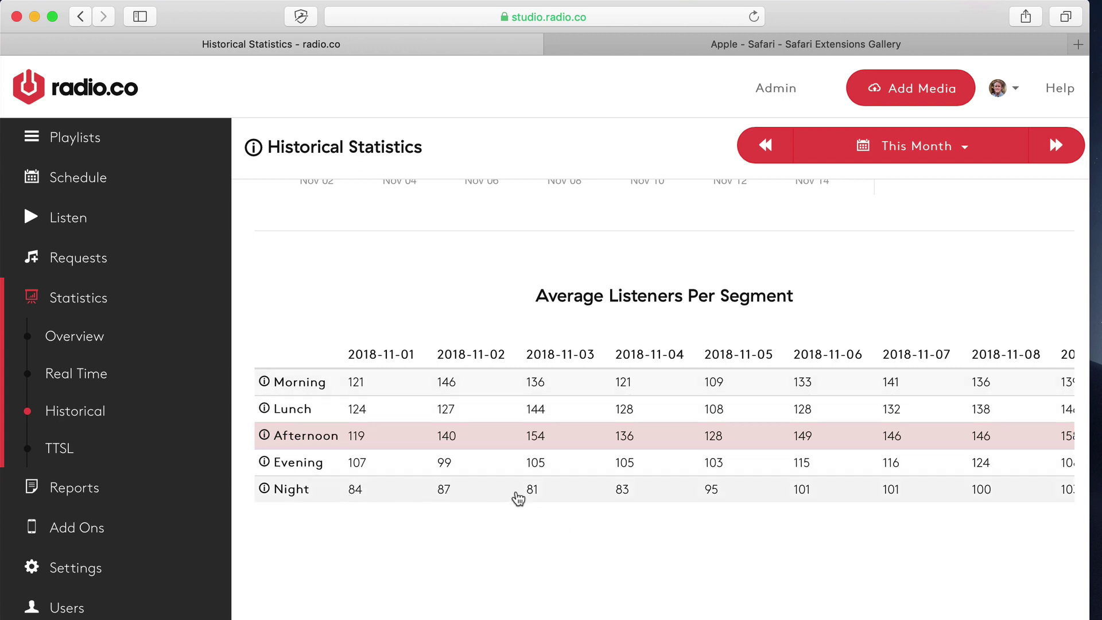
{"action": "scroll", "coordinate": [563, 437], "scroll_direction": "right", "scroll_amount": 4}
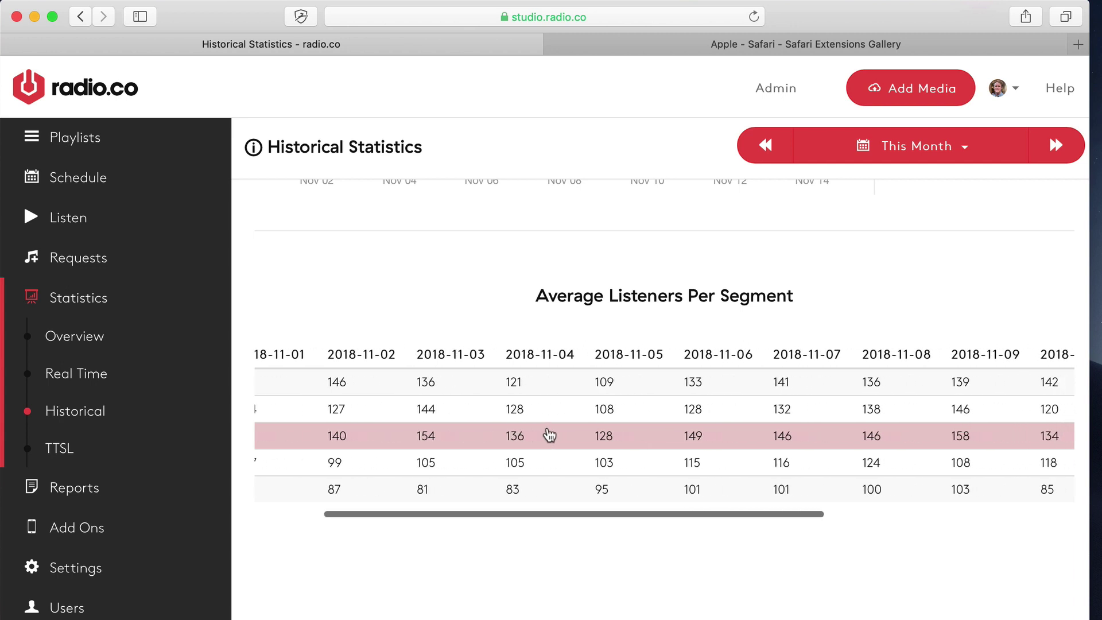
{"action": "scroll", "coordinate": [550, 435], "scroll_direction": "right", "scroll_amount": 10}
{"action": "scroll", "coordinate": [537, 434], "scroll_direction": "left", "scroll_amount": 12}
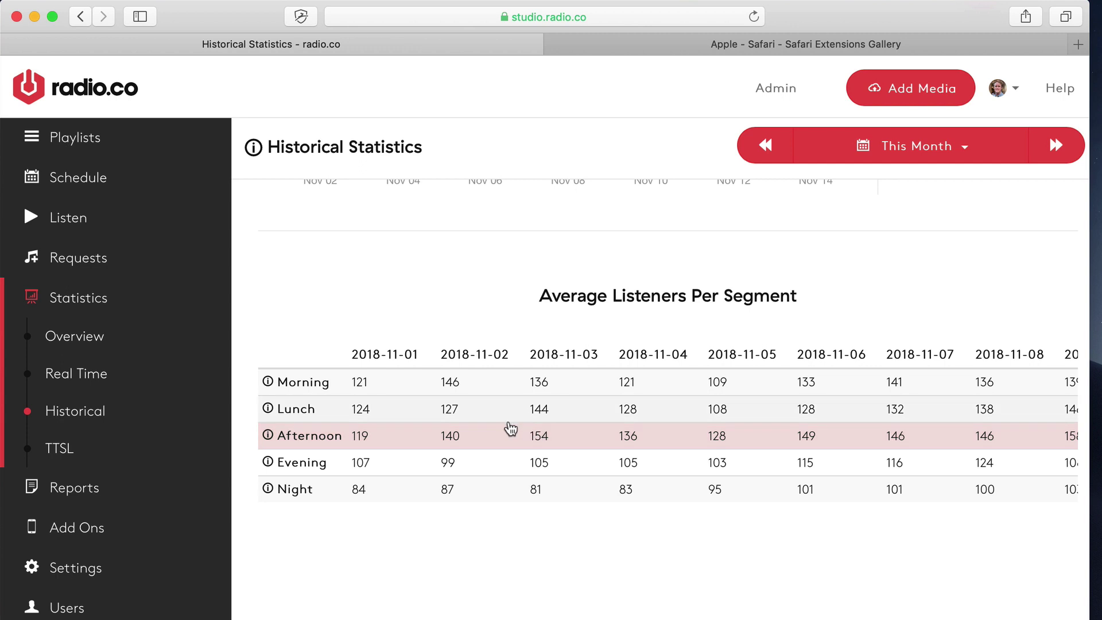
Open the TTSL report and download it as a file.
{"action": "left_click", "coordinate": [122, 445]}
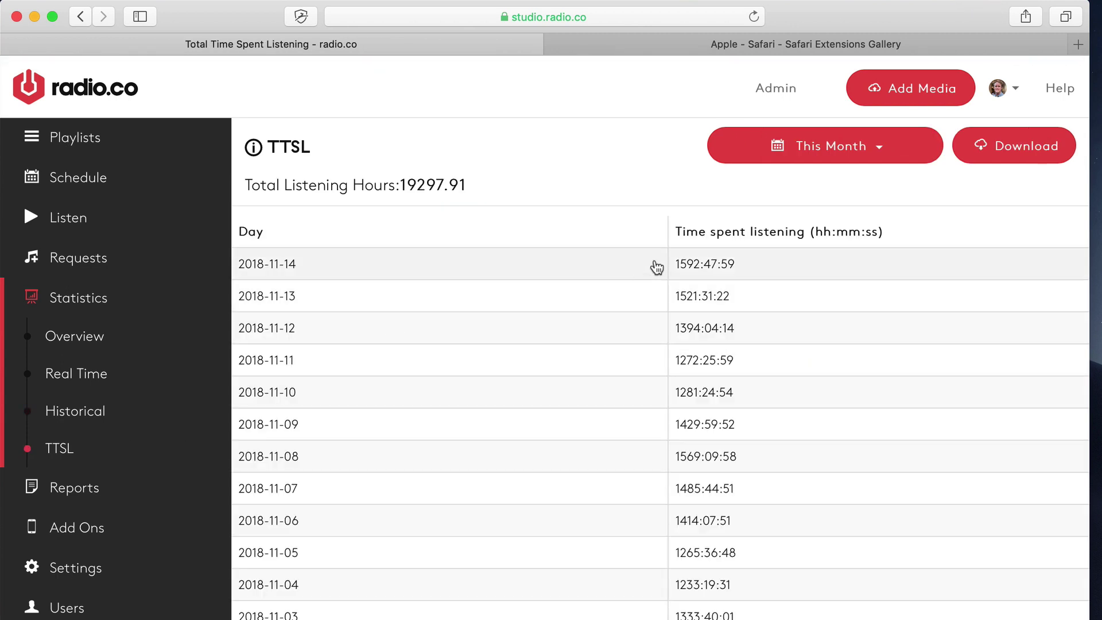
{"action": "scroll", "coordinate": [672, 265], "scroll_direction": "down", "scroll_amount": 2}
{"action": "scroll", "coordinate": [686, 260], "scroll_direction": "up", "scroll_amount": 2}
{"action": "left_click", "coordinate": [1048, 152]}
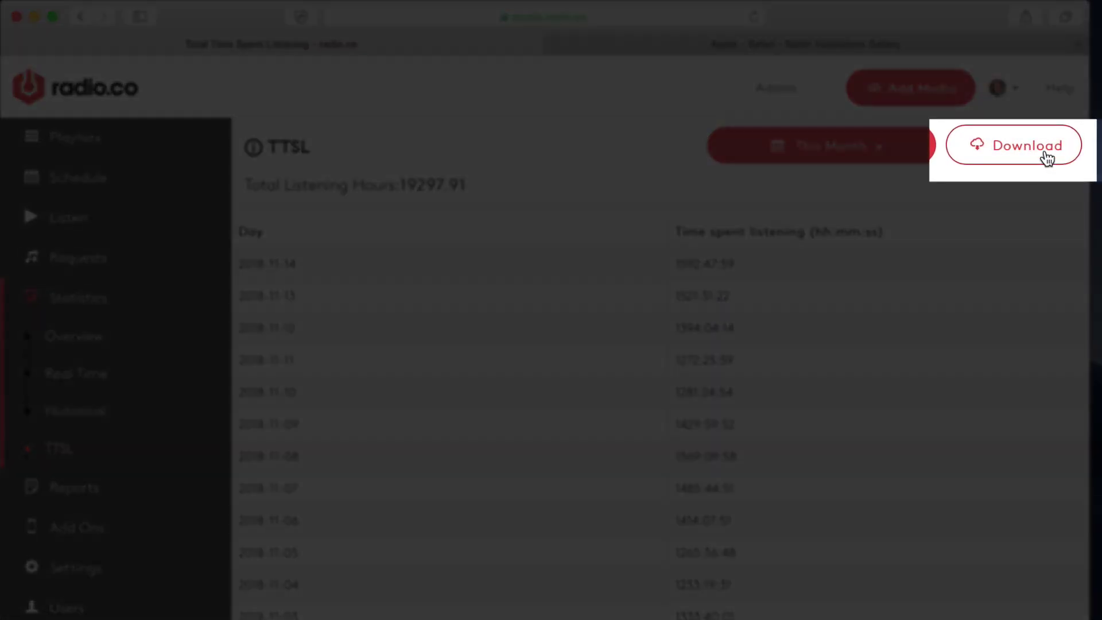
{"action": "left_click", "coordinate": [1041, 153]}
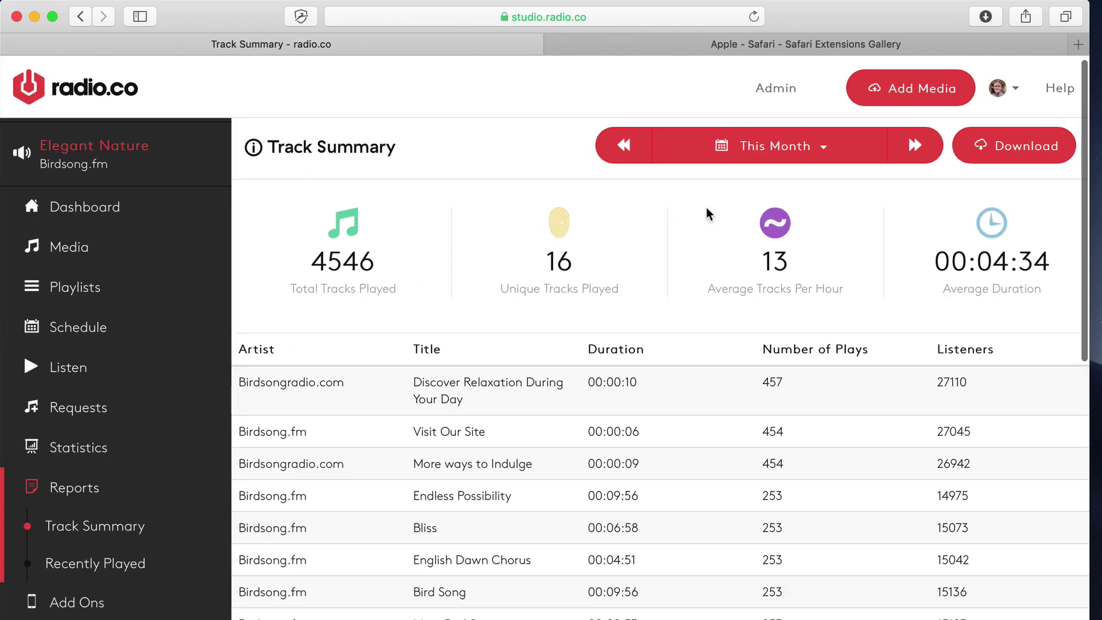
{"action": "scroll", "coordinate": [695, 220], "scroll_direction": "down", "scroll_amount": 1}
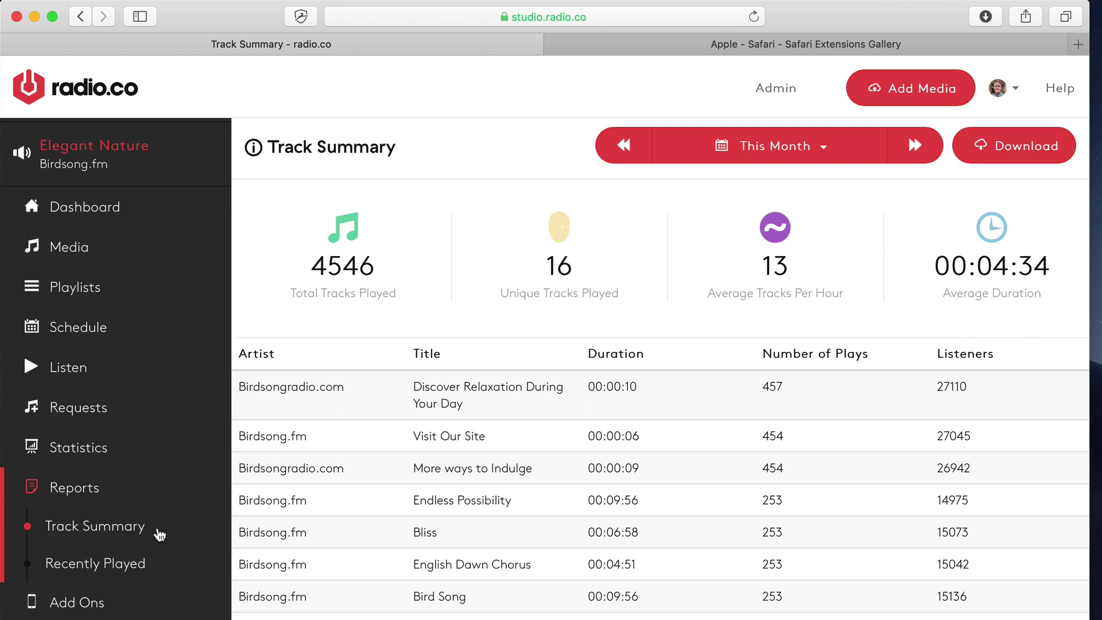
Browse the Recently Played table, then return to Station Overview showing 21,709 total listeners.
{"action": "left_click", "coordinate": [144, 564]}
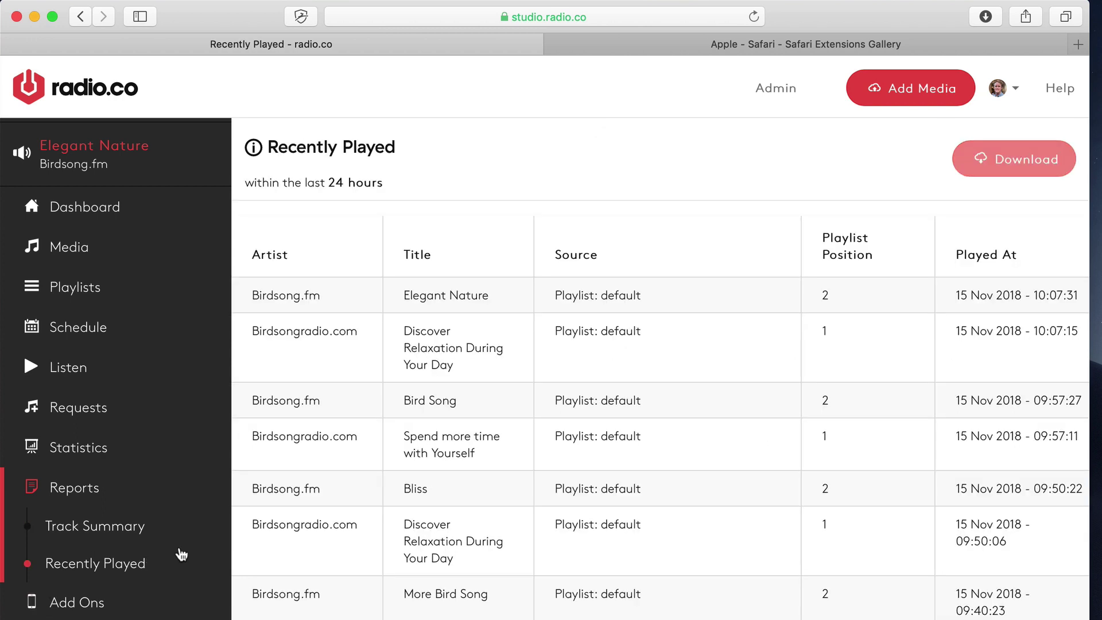
{"action": "scroll", "coordinate": [618, 285], "scroll_direction": "down", "scroll_amount": 3}
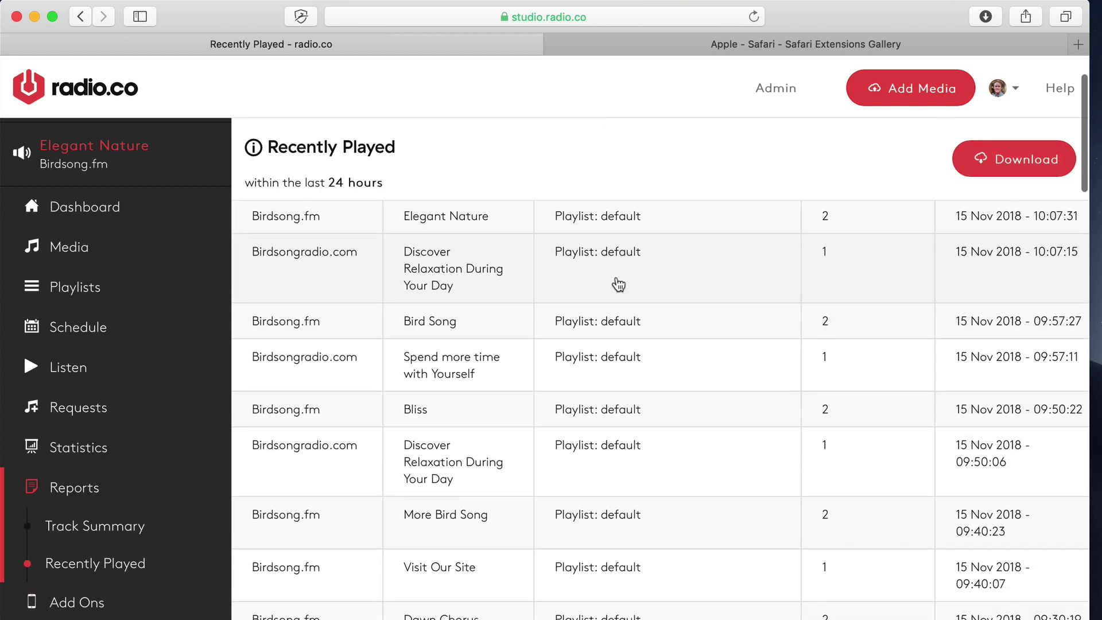
{"action": "scroll", "coordinate": [623, 289], "scroll_direction": "up", "scroll_amount": 3}
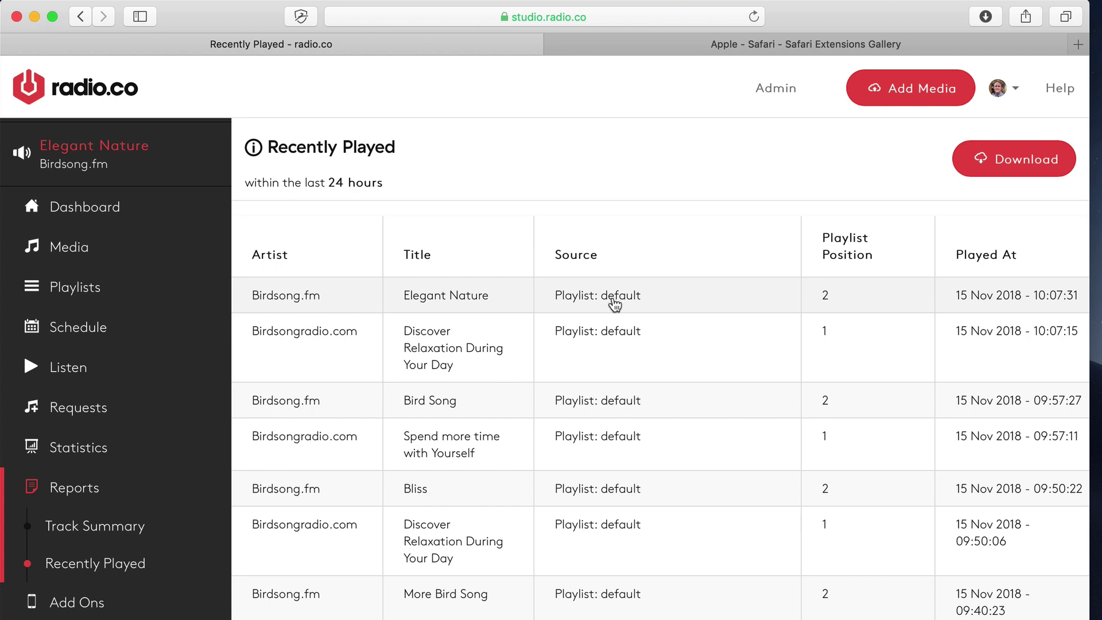
{"action": "left_click", "coordinate": [165, 462]}
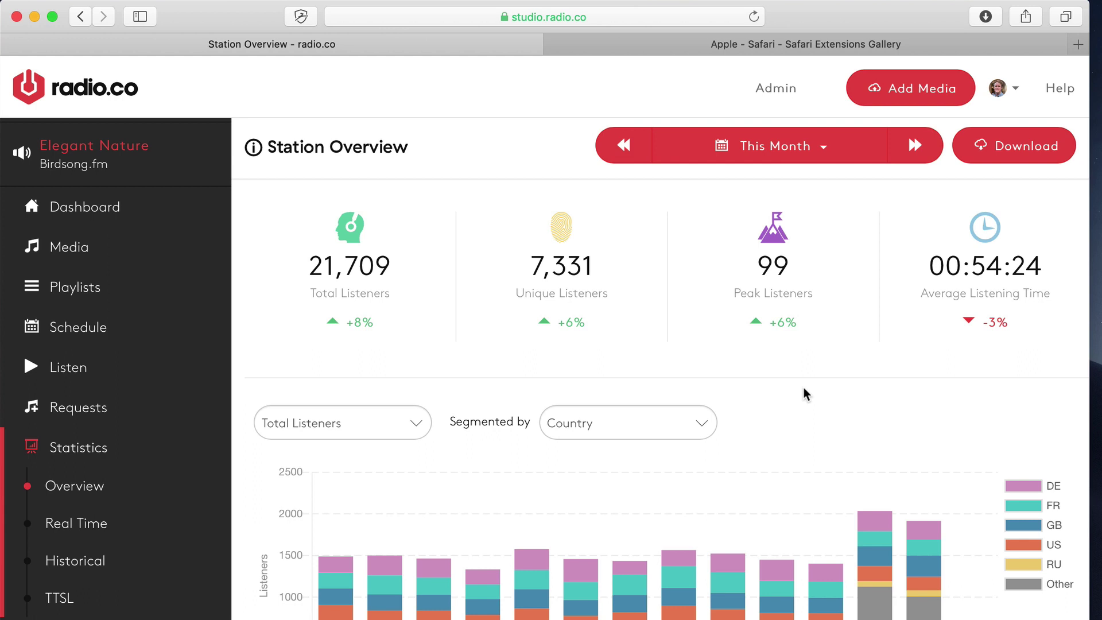
{"action": "scroll", "coordinate": [804, 388], "scroll_direction": "down", "scroll_amount": 1}
{"action": "scroll", "coordinate": [804, 388], "scroll_direction": "up", "scroll_amount": 1}
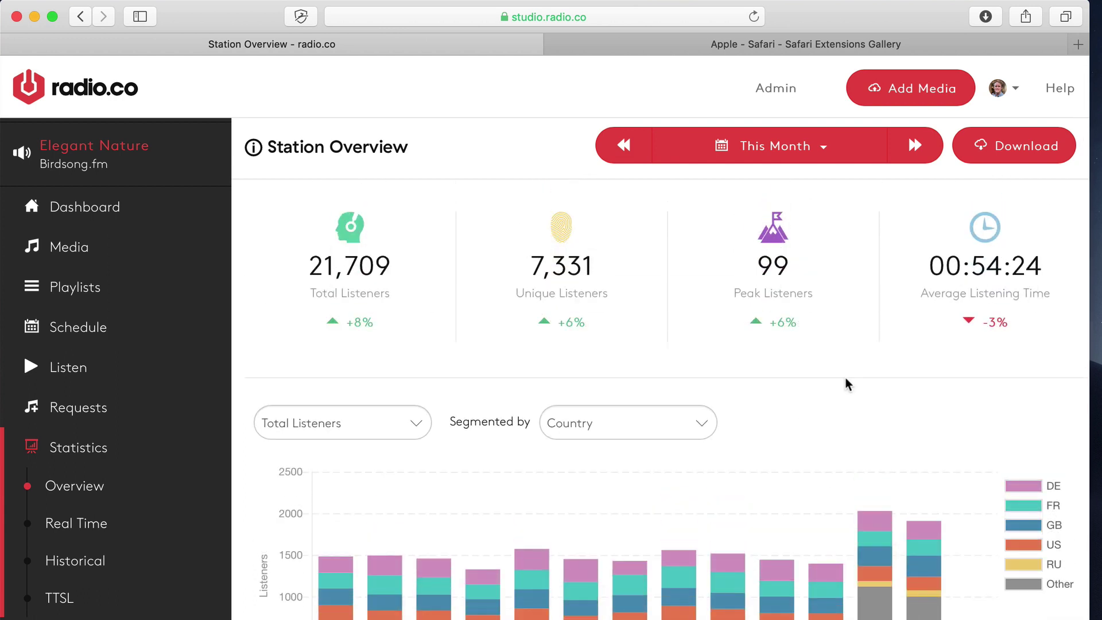